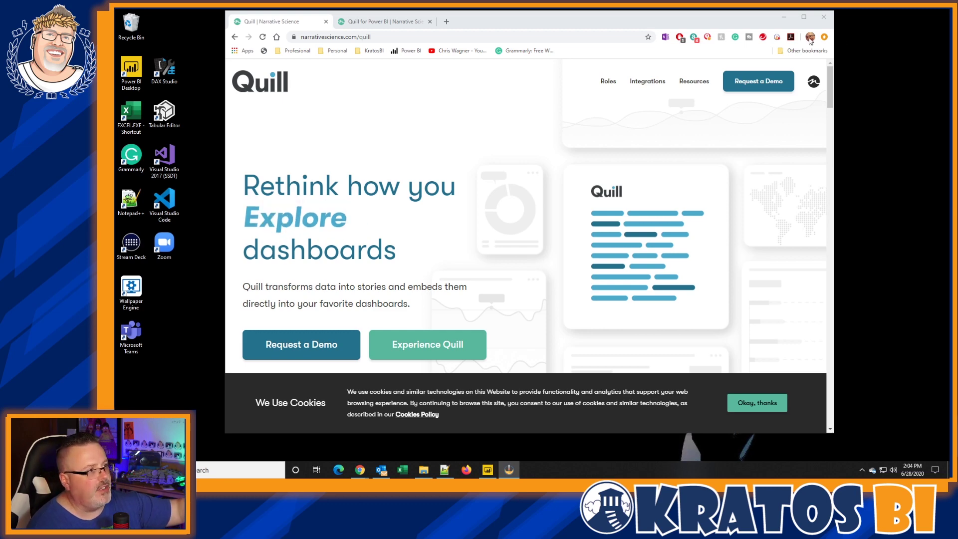
Go back to the main Quill page and scroll down to the How it works section.
left_click(394, 22)
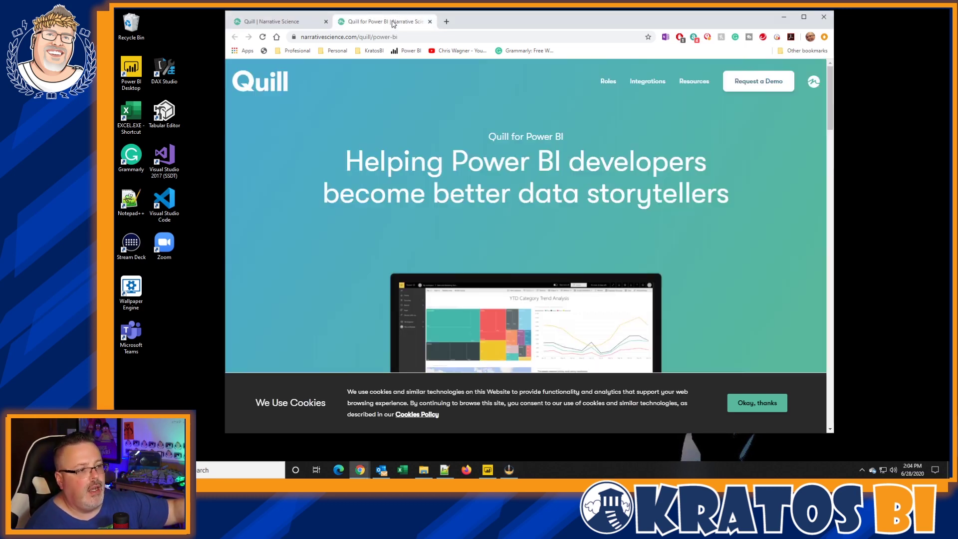
left_click(310, 25)
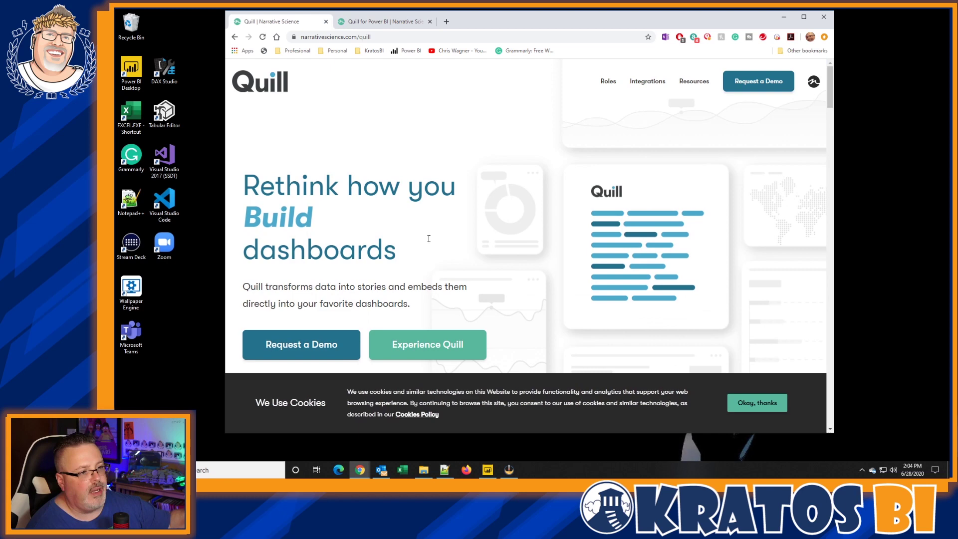
scroll(446, 271, "down", 7)
scroll(447, 273, "down", 7)
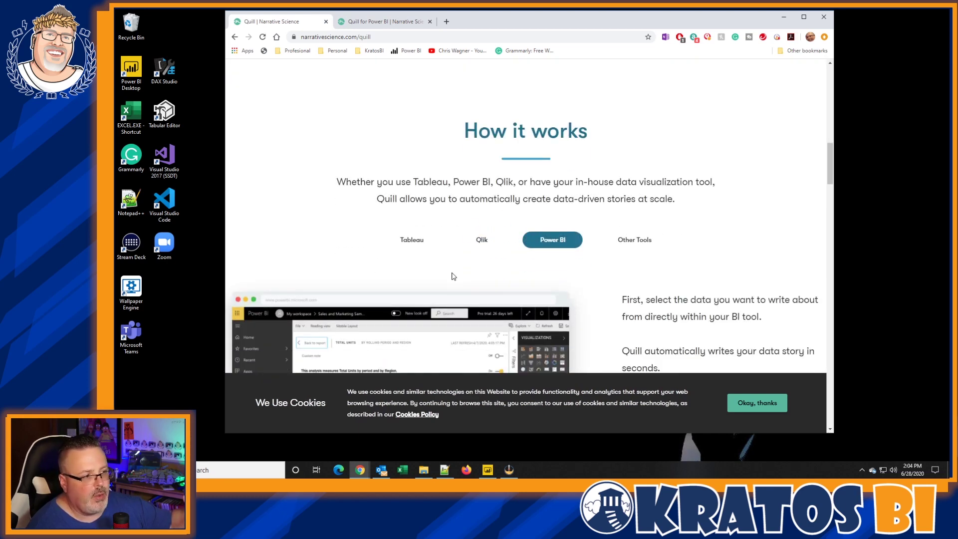
Compare the Tableau, Qlik and Other Tools examples, ending on Power BI's automatically written stories step.
left_click(400, 235)
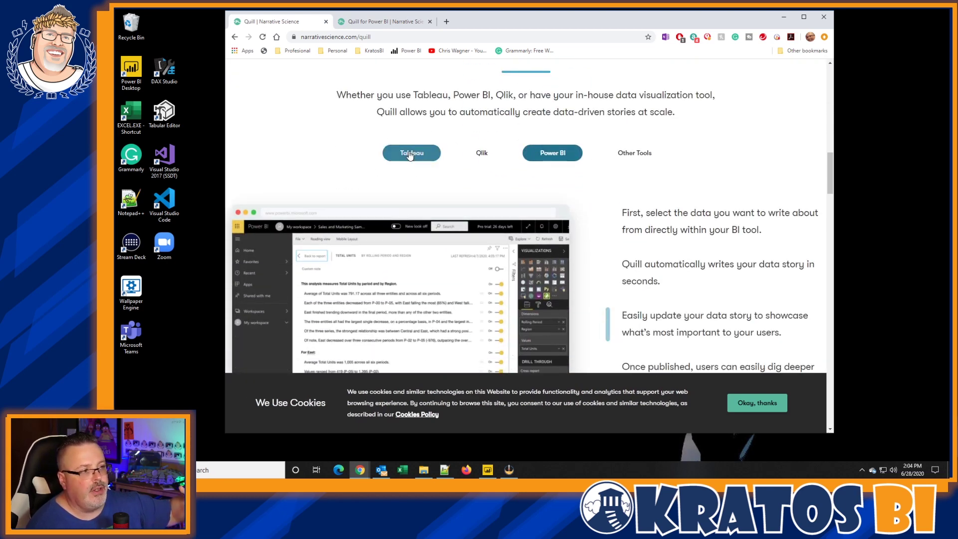
left_click(472, 161)
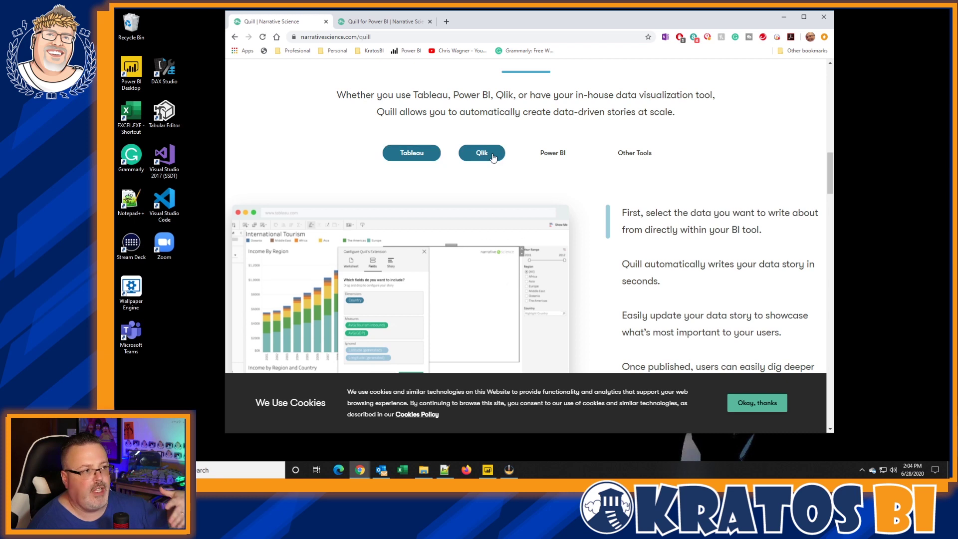
left_click(552, 153)
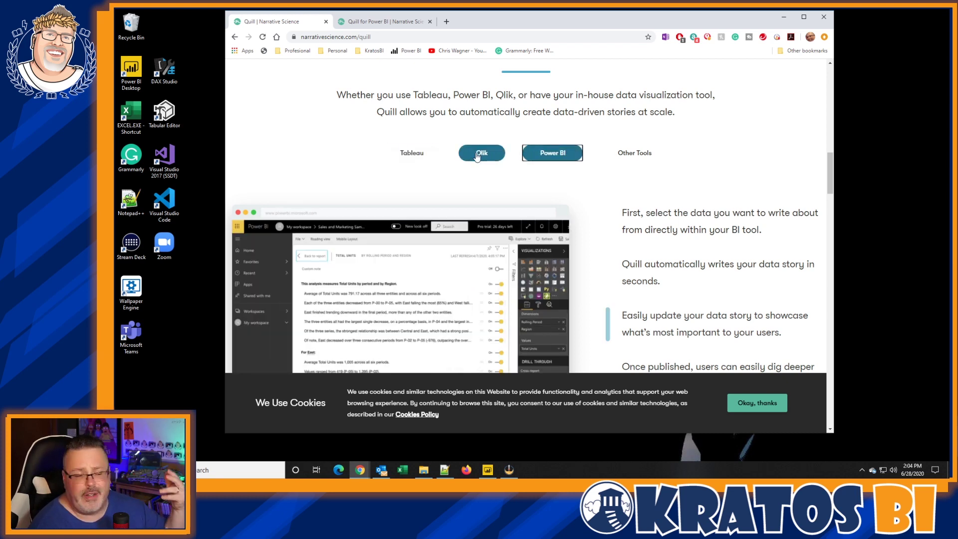
left_click(648, 153)
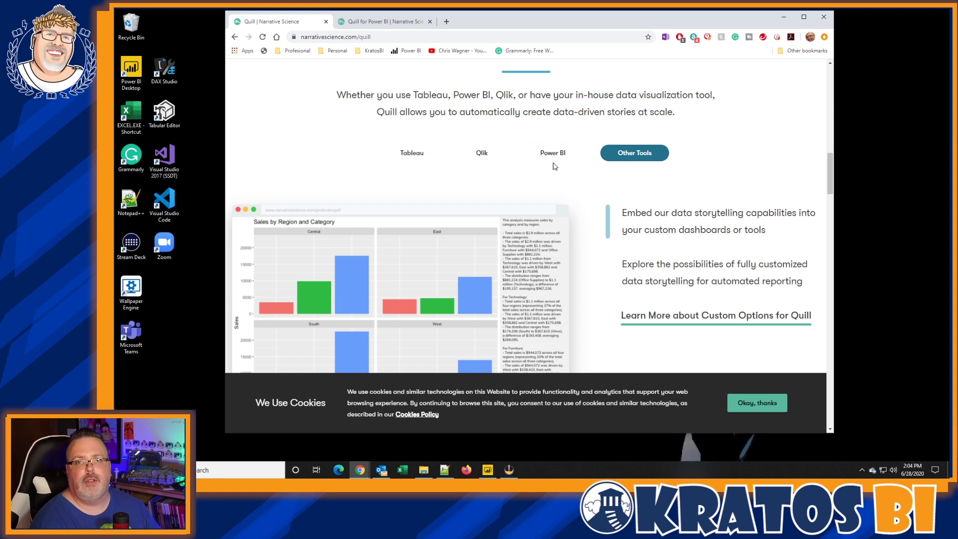
left_click(557, 158)
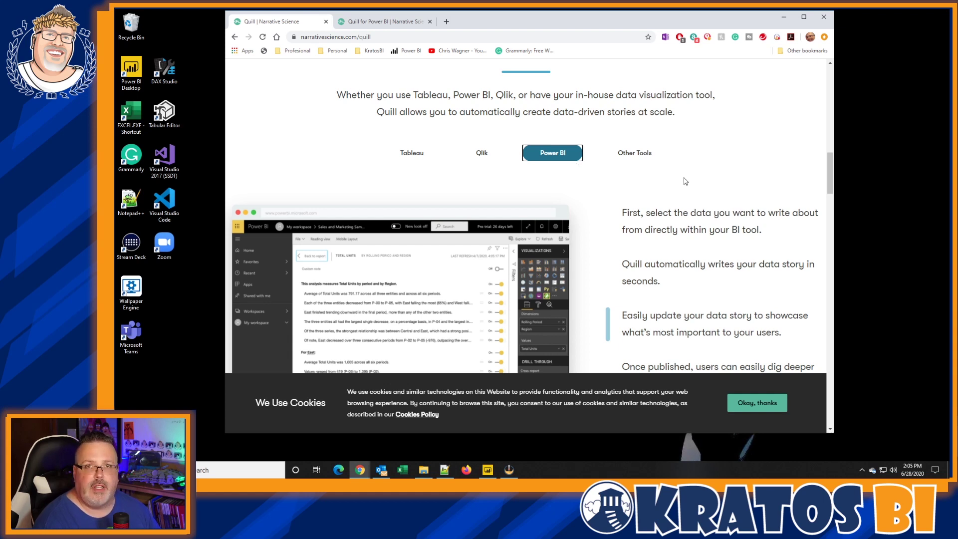
left_click(679, 274)
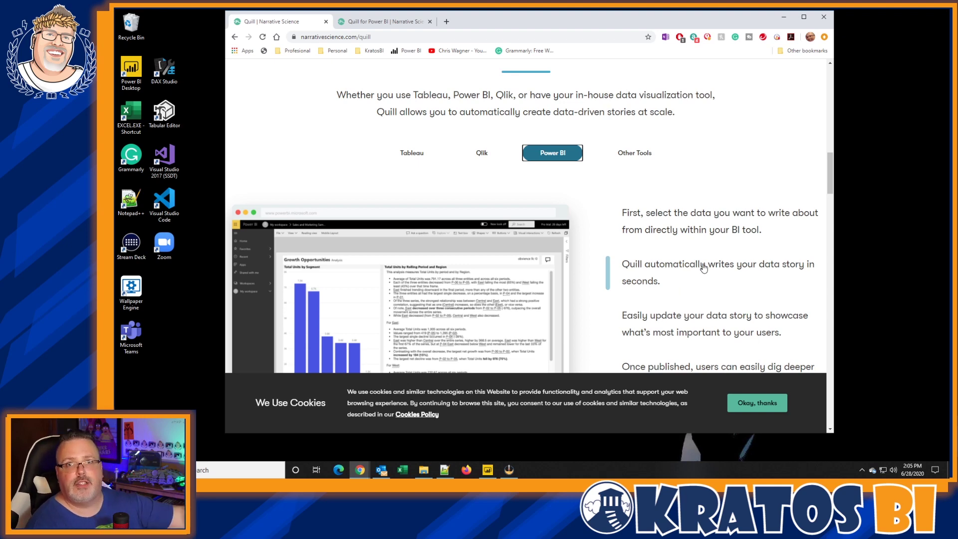
Bring Power BI Desktop forward and show the Narratives report page with its generated story.
left_click(488, 470)
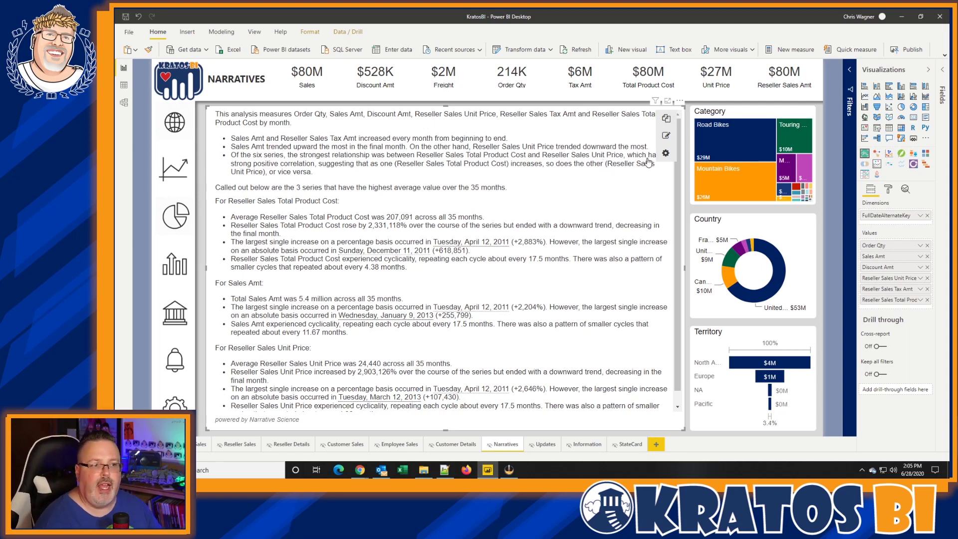
left_click(891, 129)
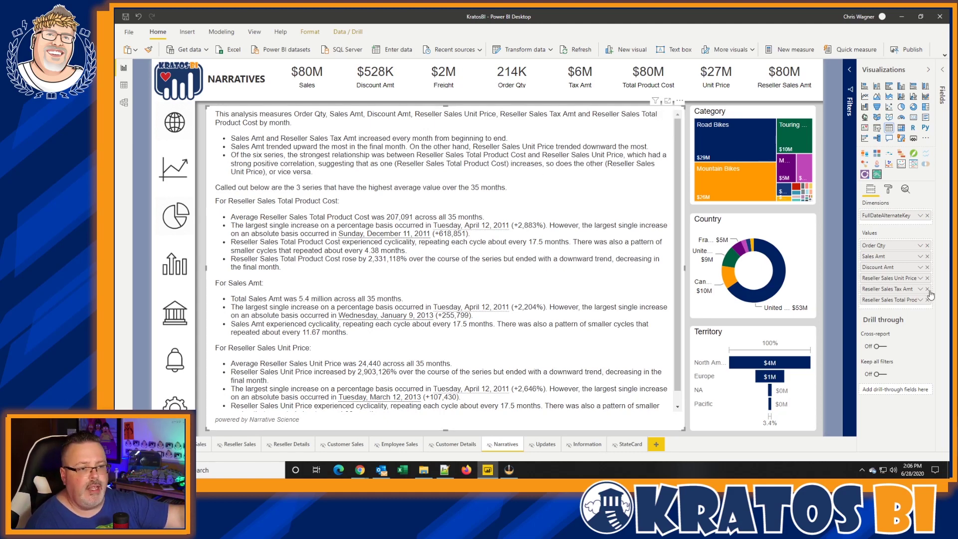
Add the FactResellerSales Reseller Sales Freight measure to the selected narrative visual.
left_click(942, 80)
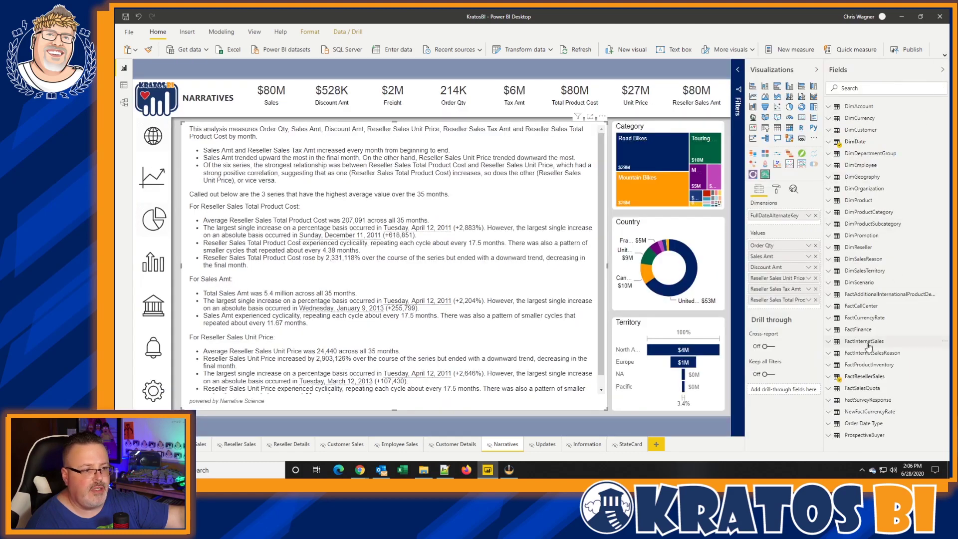
left_click(829, 377)
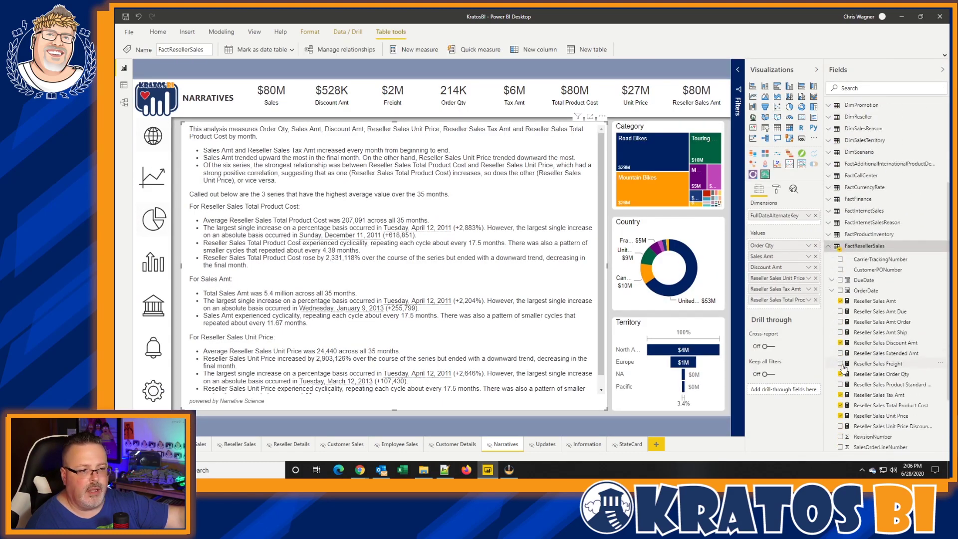
left_click(843, 367)
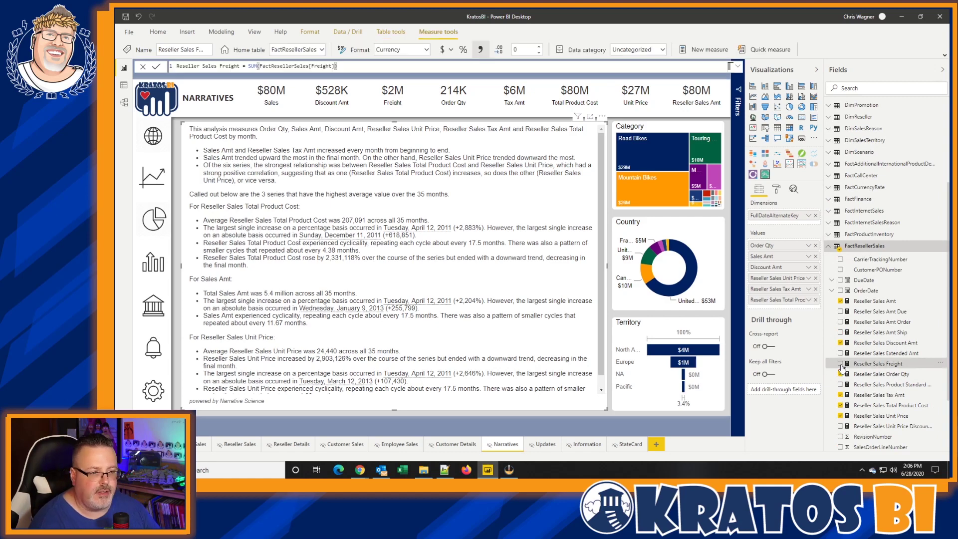
left_click(841, 366)
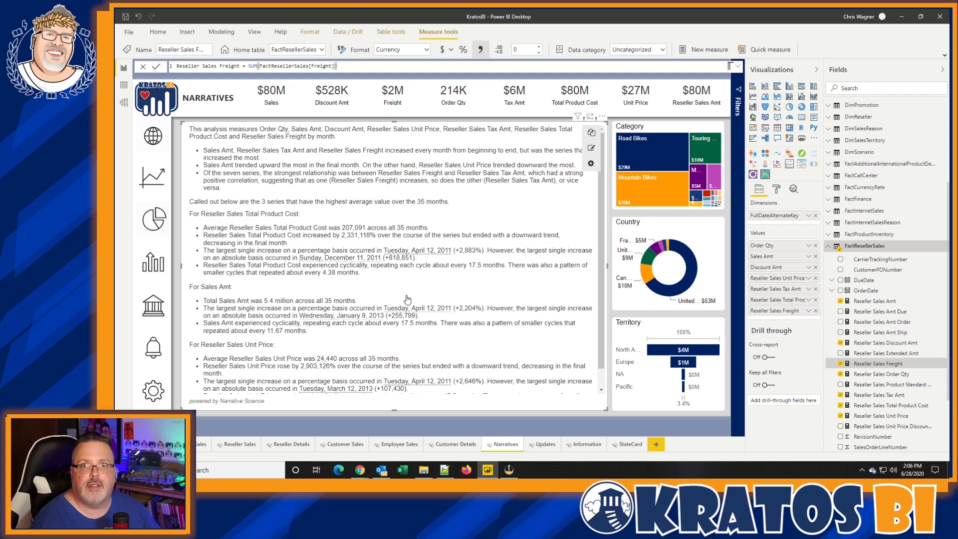
scroll(402, 213, "down", 1)
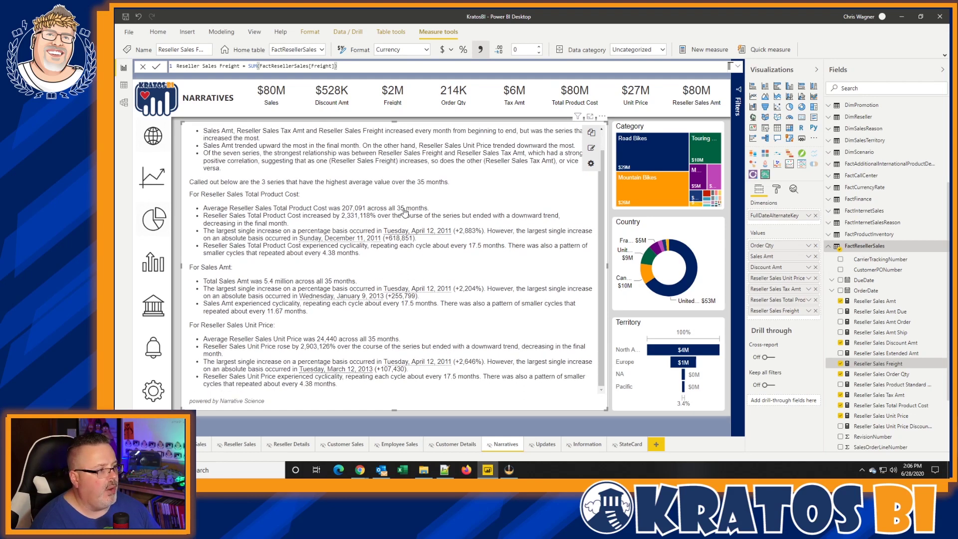
scroll(406, 213, "up", 1)
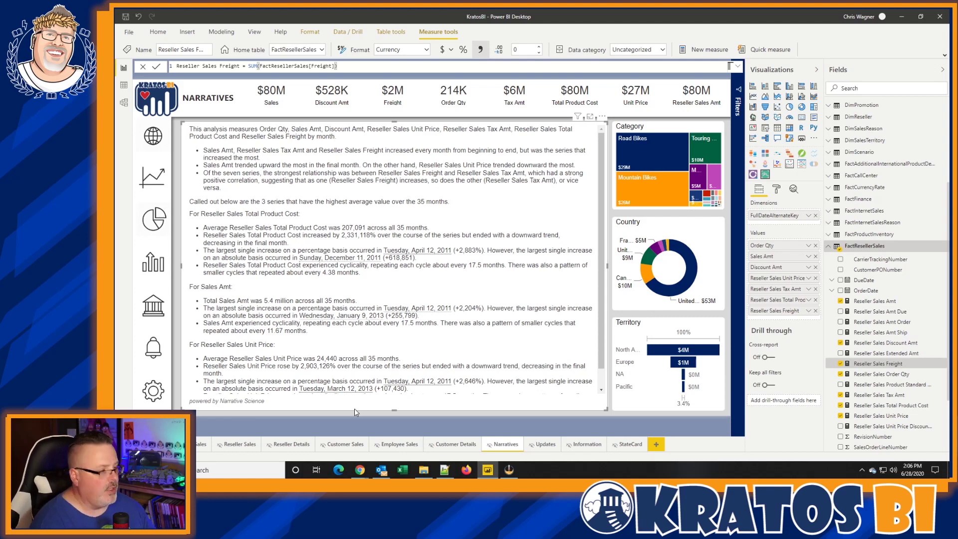
left_click(863, 470)
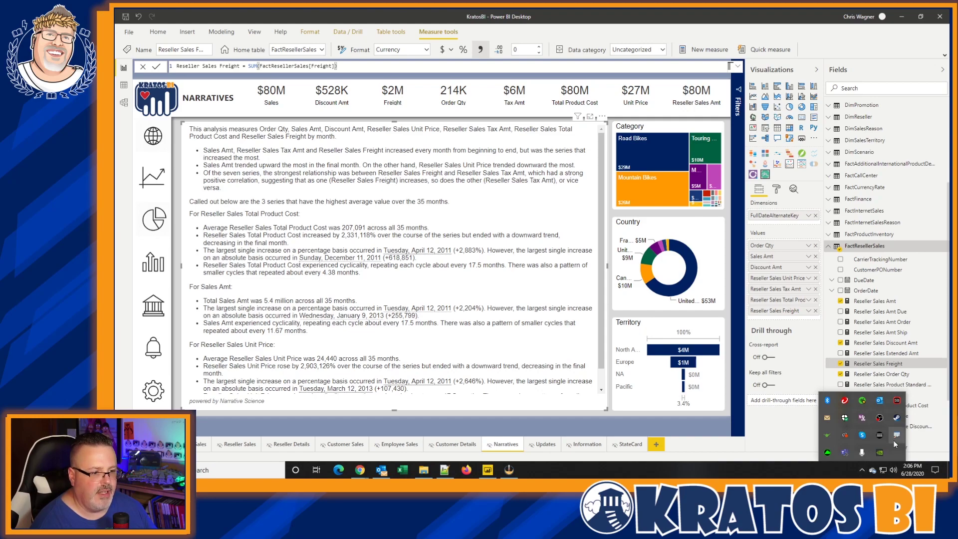
right_click(897, 435)
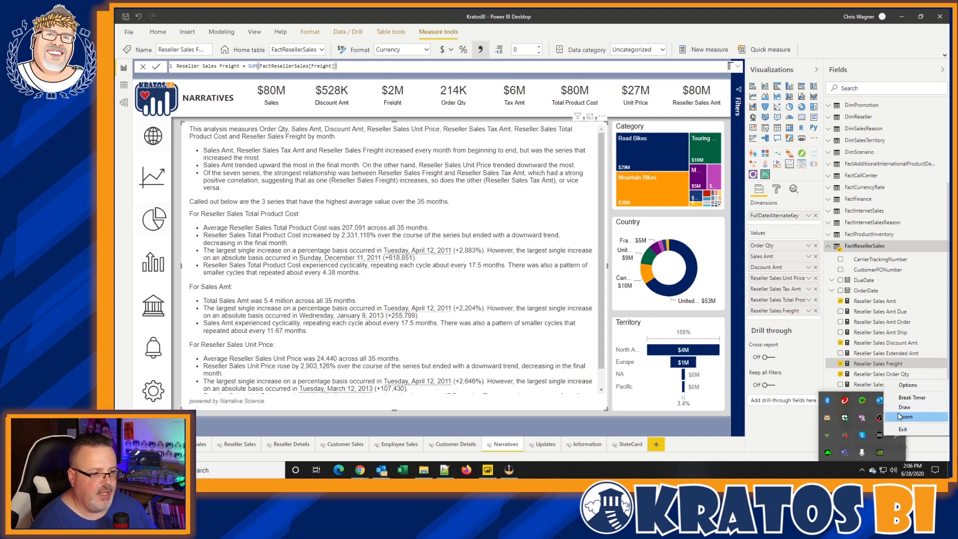
left_click(904, 417)
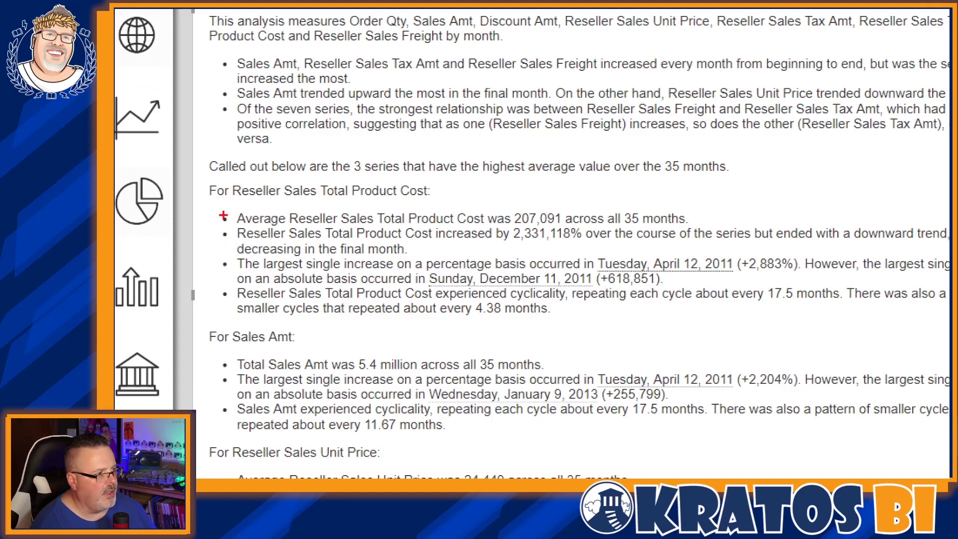
mouse_move(201, 172)
left_mouse_down()
mouse_move(265, 392)
mouse_move(598, 348)
mouse_move(779, 150)
mouse_move(481, 111)
mouse_move(301, 148)
mouse_move(183, 203)
left_mouse_up()
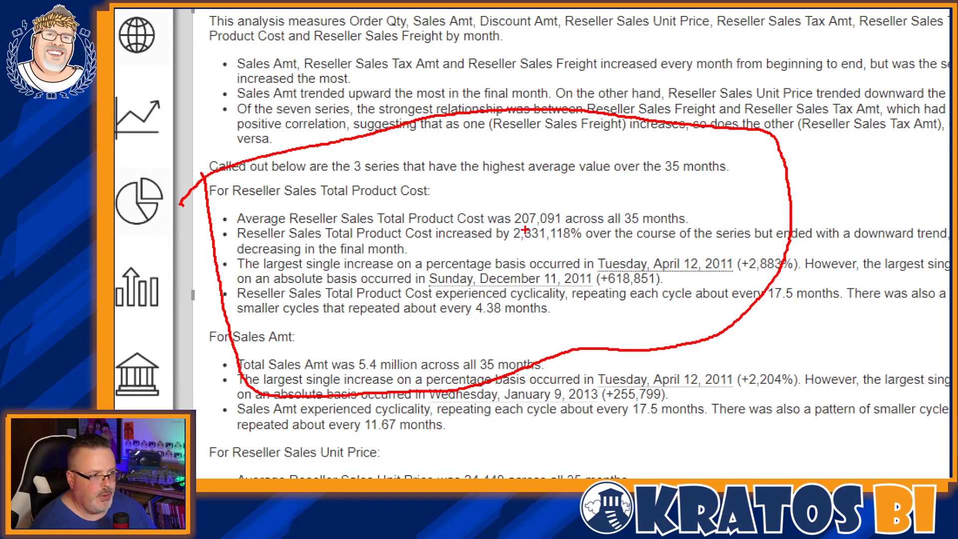
left_click_drag(516, 231, 563, 231)
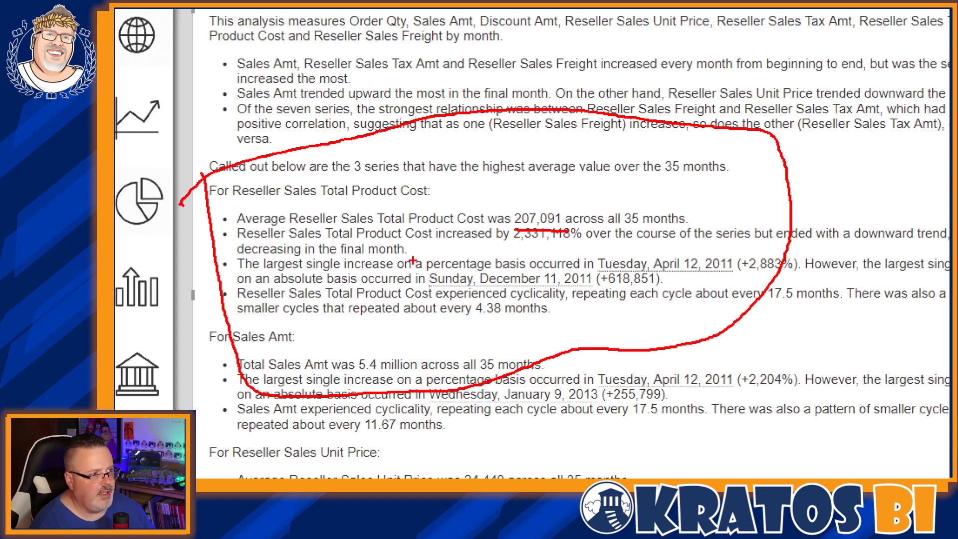
key("Escape")
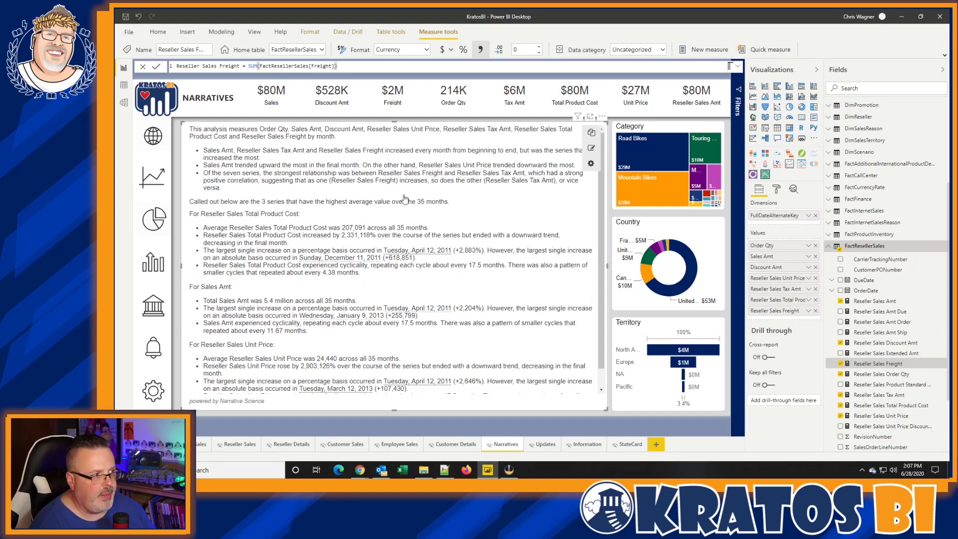
Cross-filter the report page to Road Bikes from the Category treemap and view the country donut's details.
left_click(643, 156)
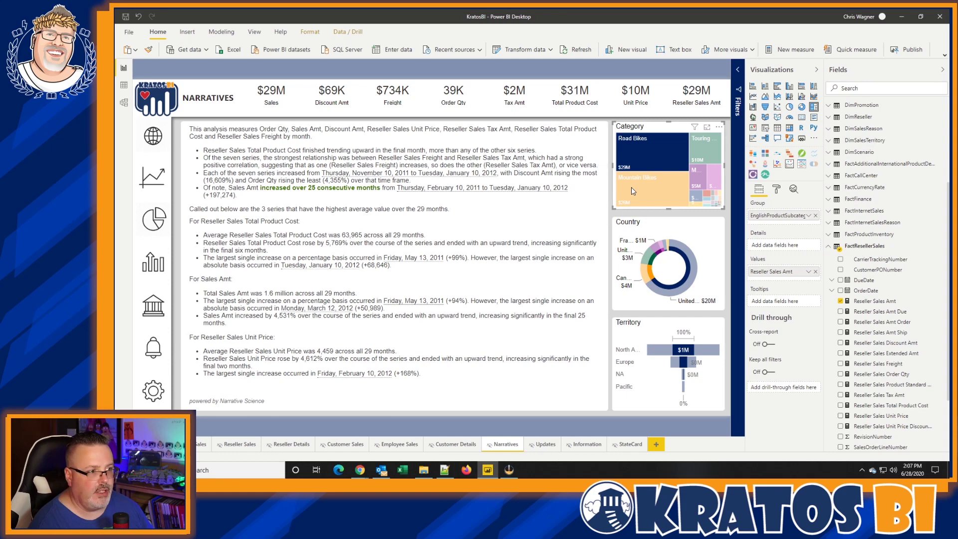
mouse_move(633, 191)
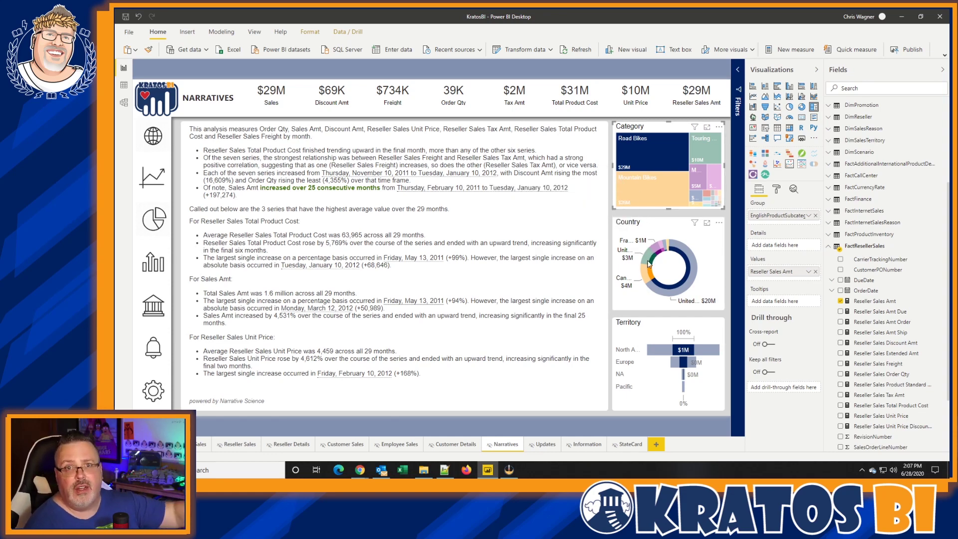
mouse_move(650, 262)
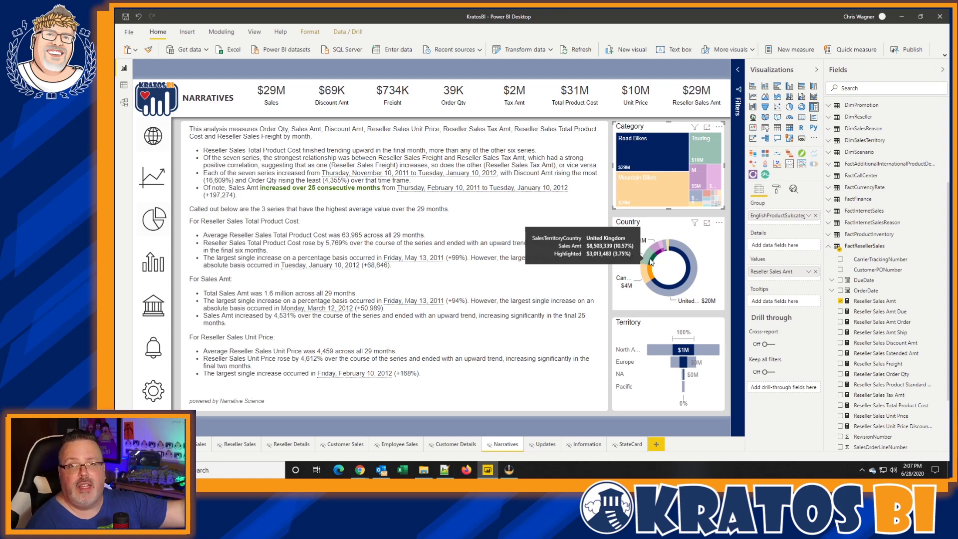
mouse_move(673, 286)
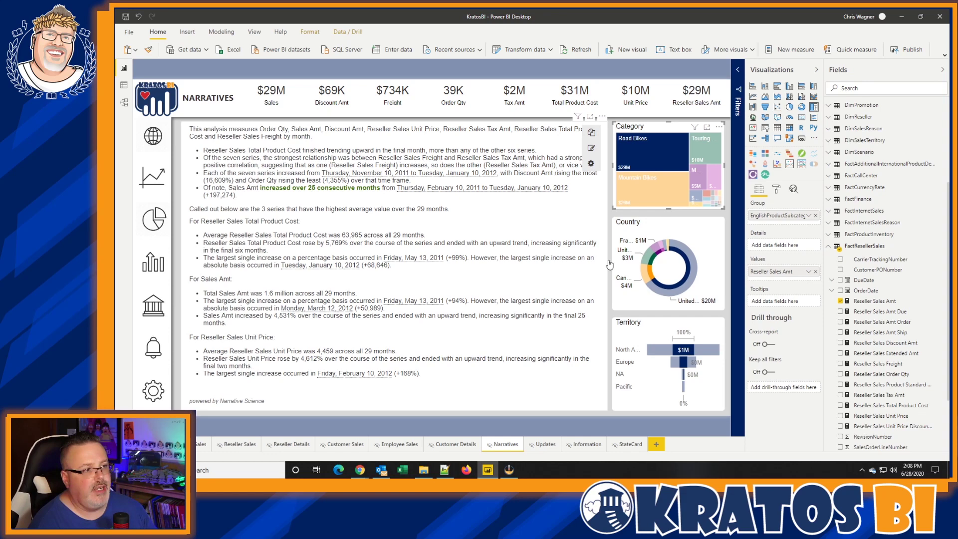
left_click(644, 201)
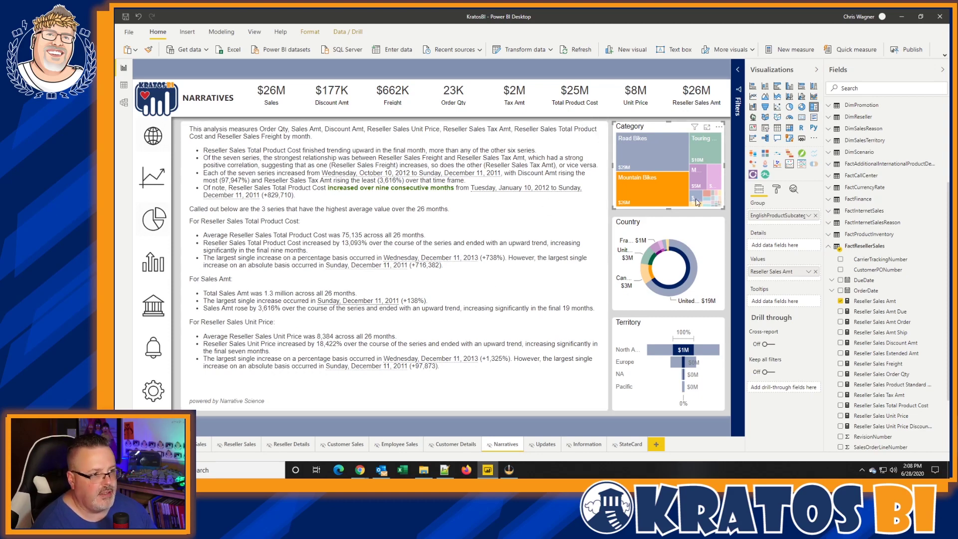
left_click(692, 266)
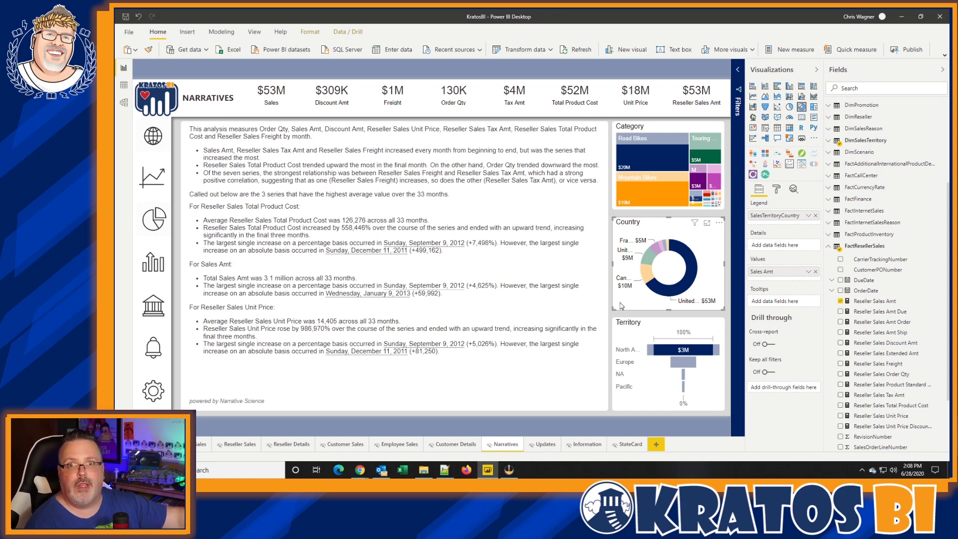
left_click(642, 158)
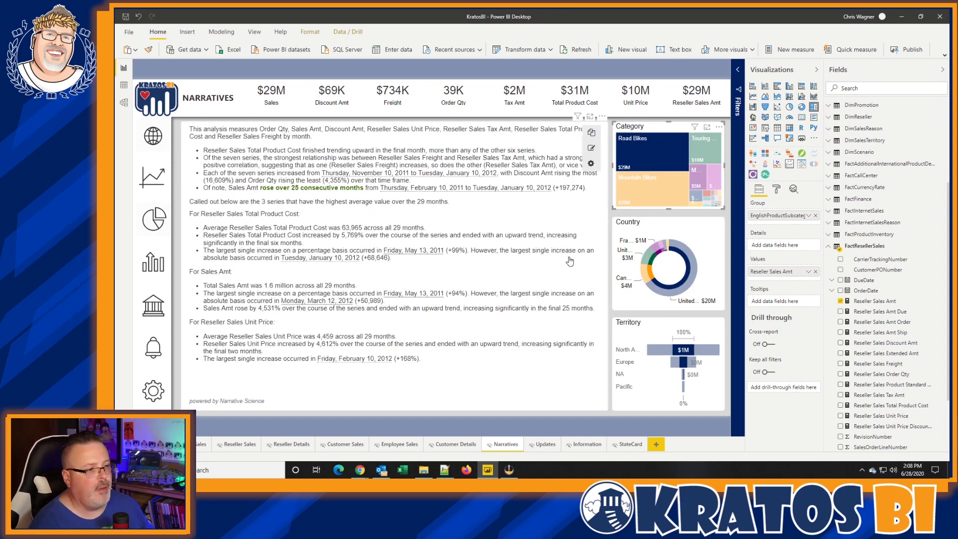
left_click(691, 272)
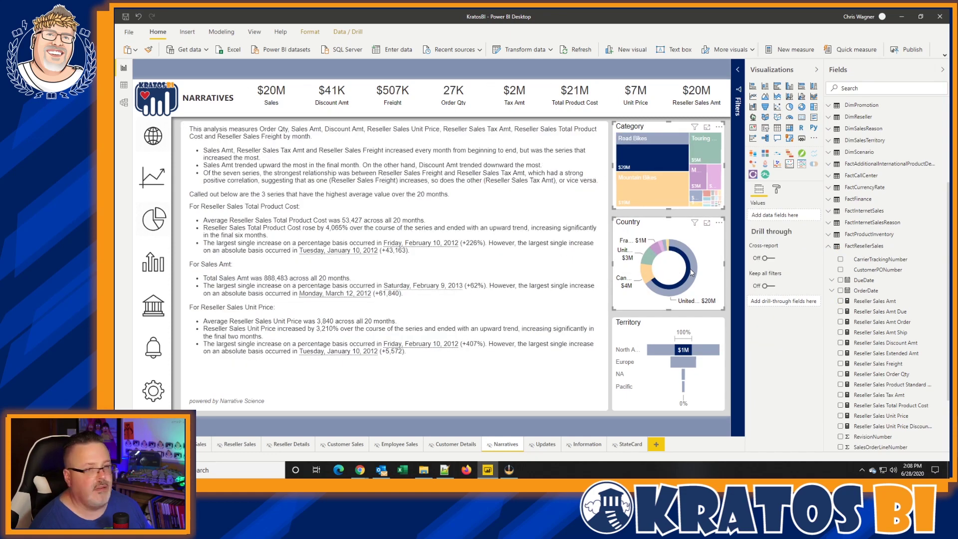
mouse_move(692, 272)
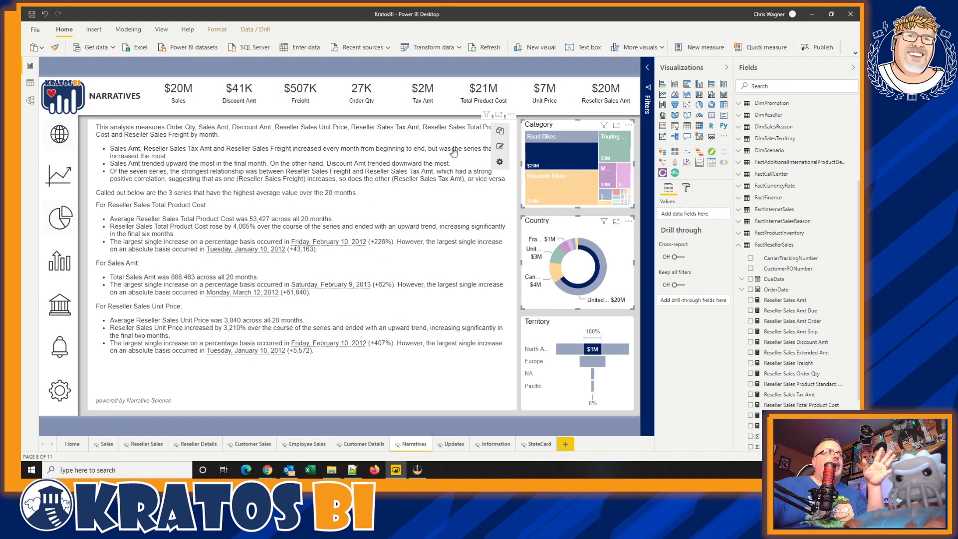
Show the narrative visual in focus mode and copy its generated story text.
left_click(500, 117)
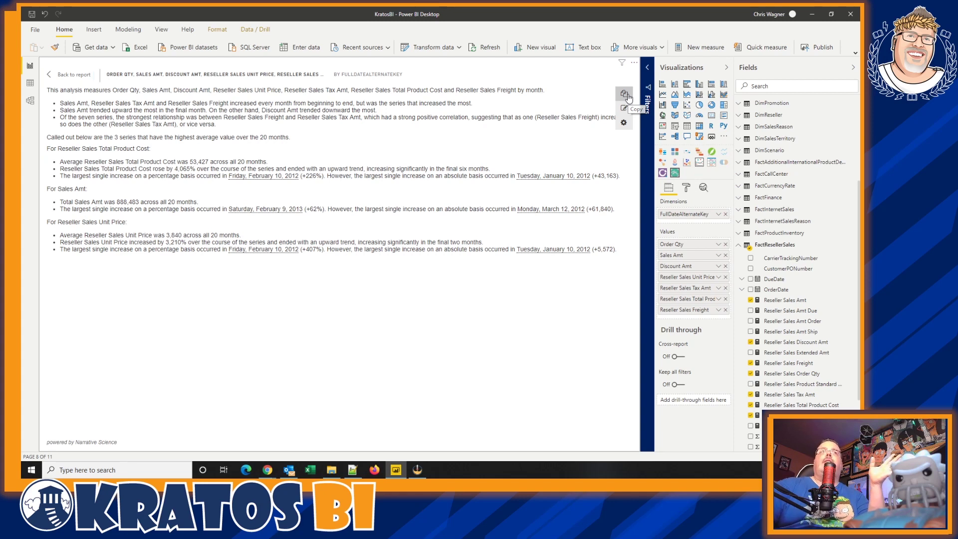
left_click(626, 95)
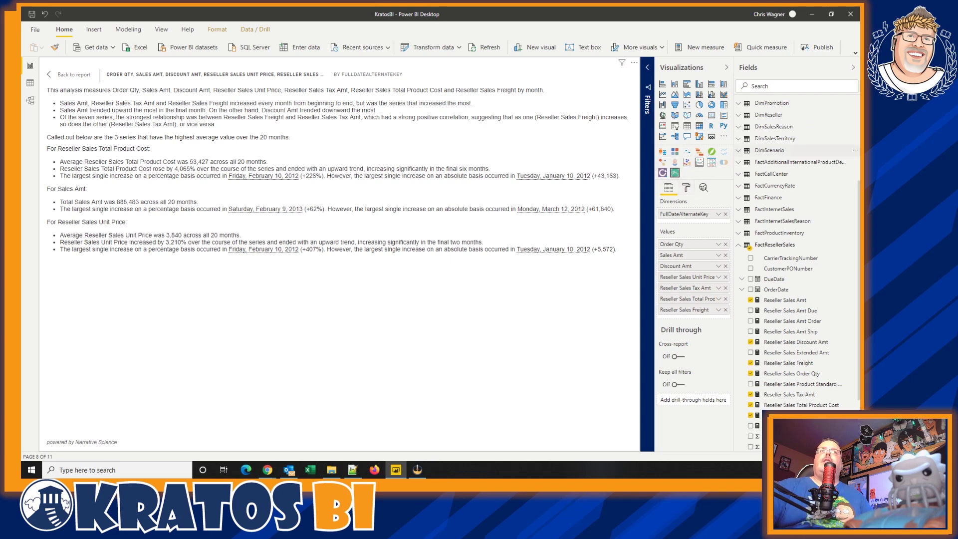
Collapse the Fields pane and expand the narrative visual's Format > Narrative settings.
left_click(855, 66)
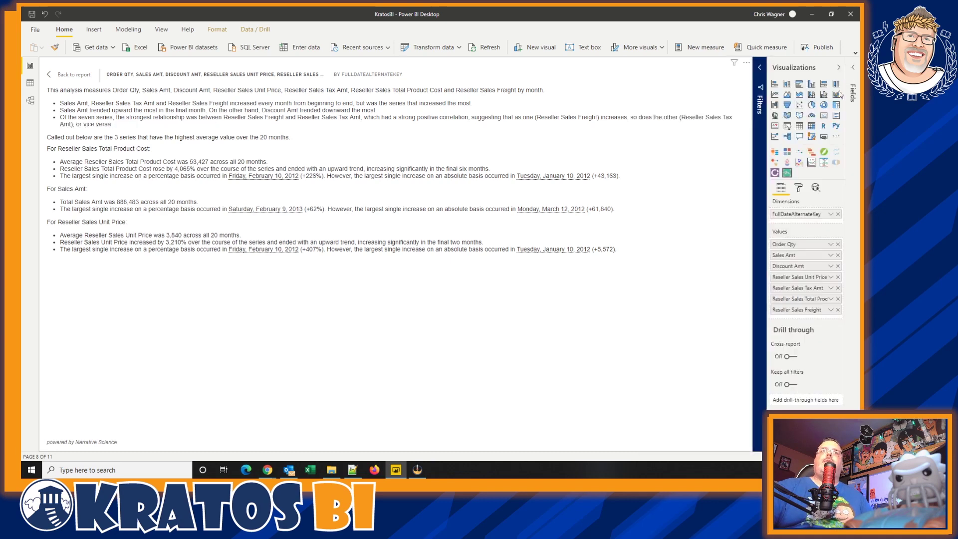
left_click(800, 190)
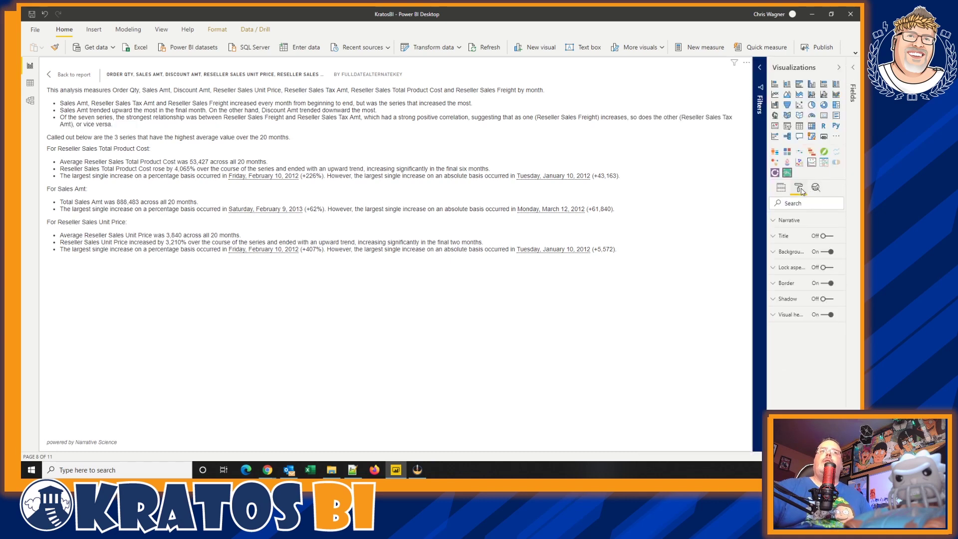
left_click(788, 222)
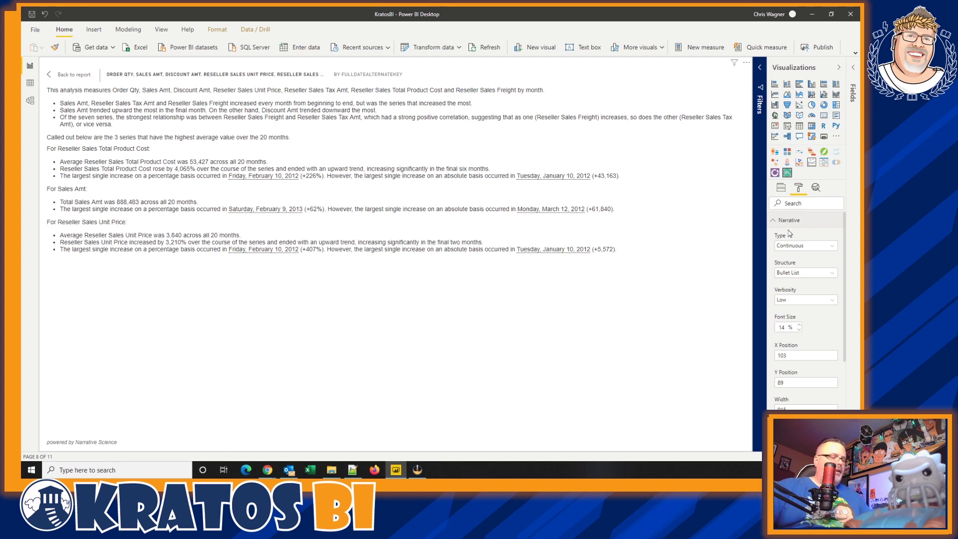
left_click(771, 470)
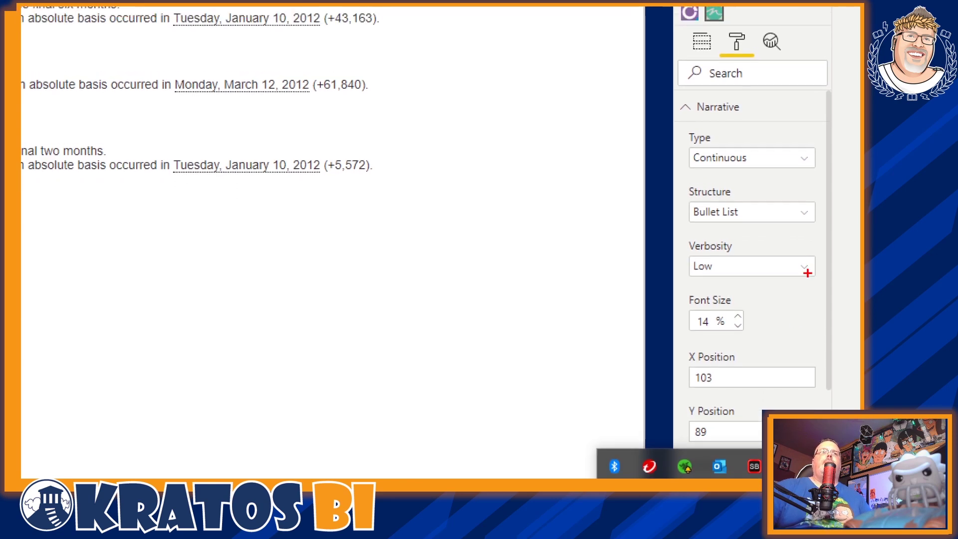
Annotate the Bullet List structure, keep Continuous type, and bring up the Verbosity choices.
left_click_drag(694, 205, 717, 212)
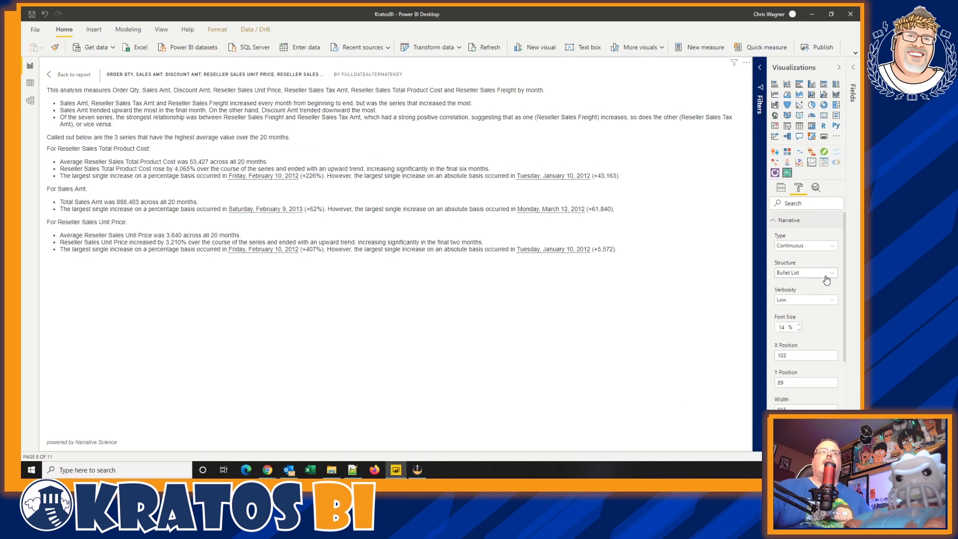
left_click(828, 274)
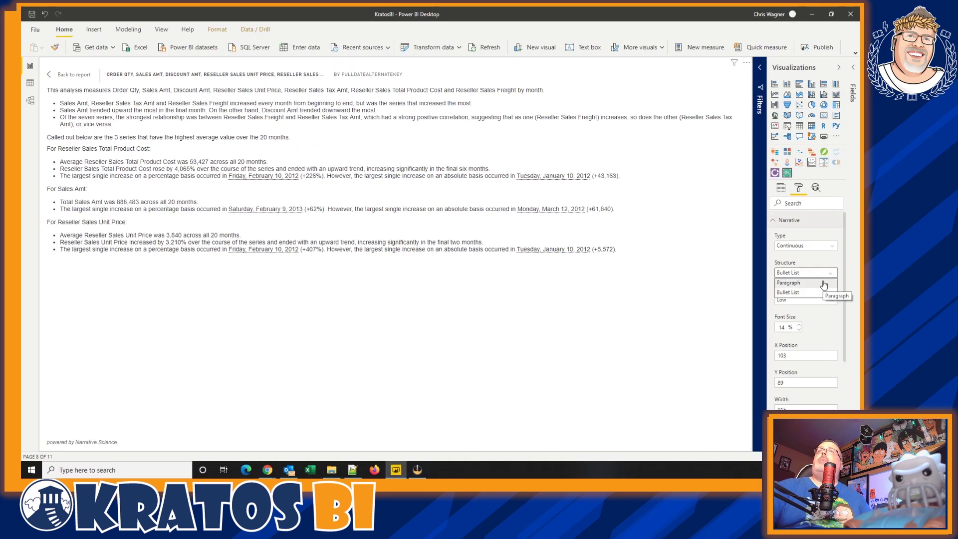
left_click(827, 274)
left_click(828, 247)
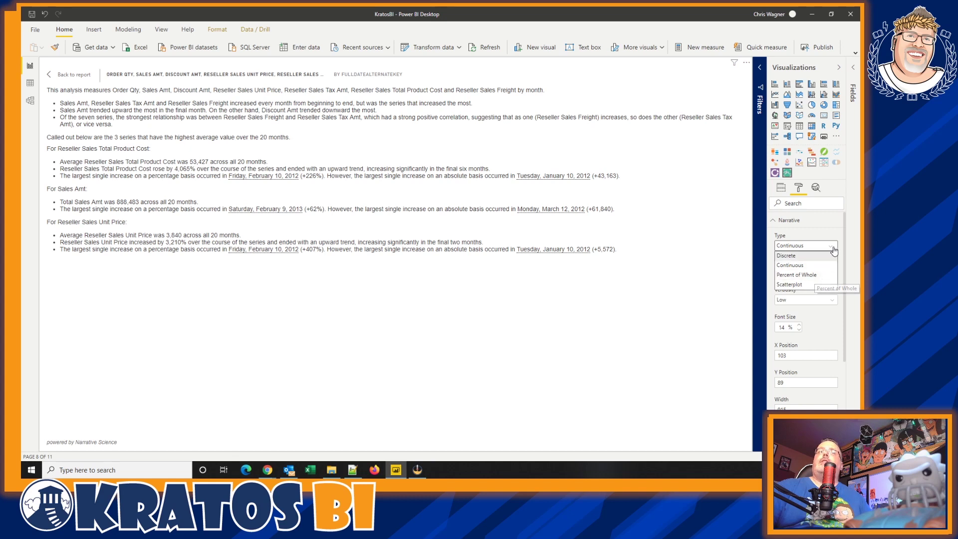
left_click(799, 265)
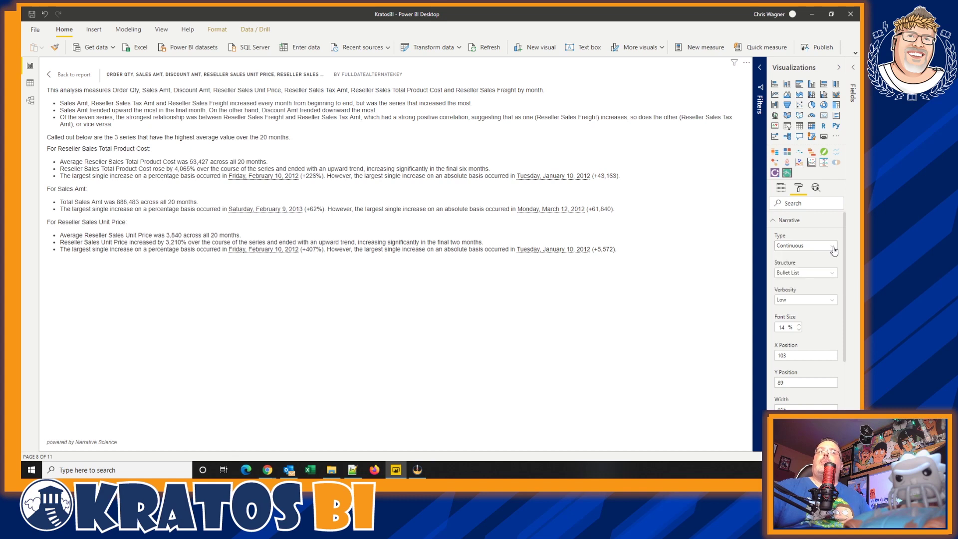
left_click(829, 301)
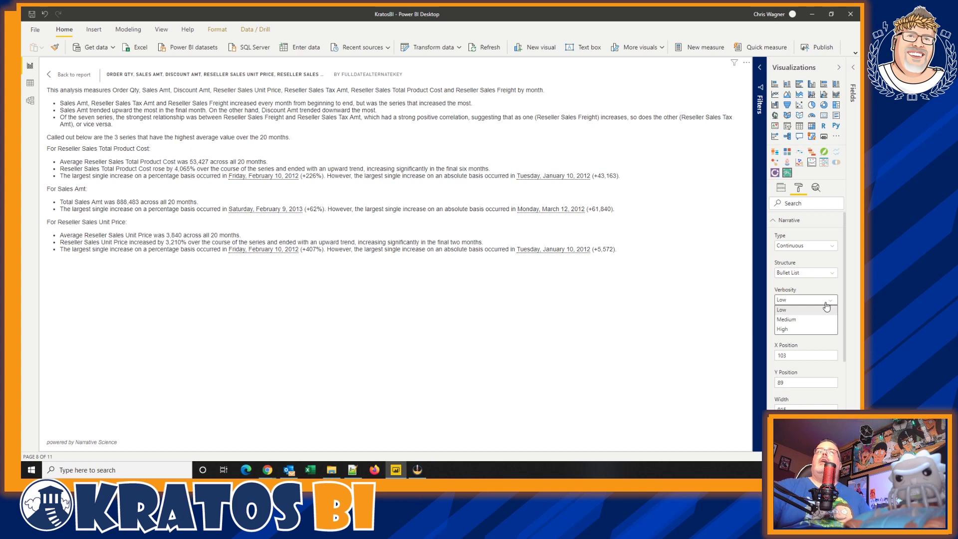
Compare High, Medium and Low verbosity, leaving the narrative on Medium.
left_click(807, 330)
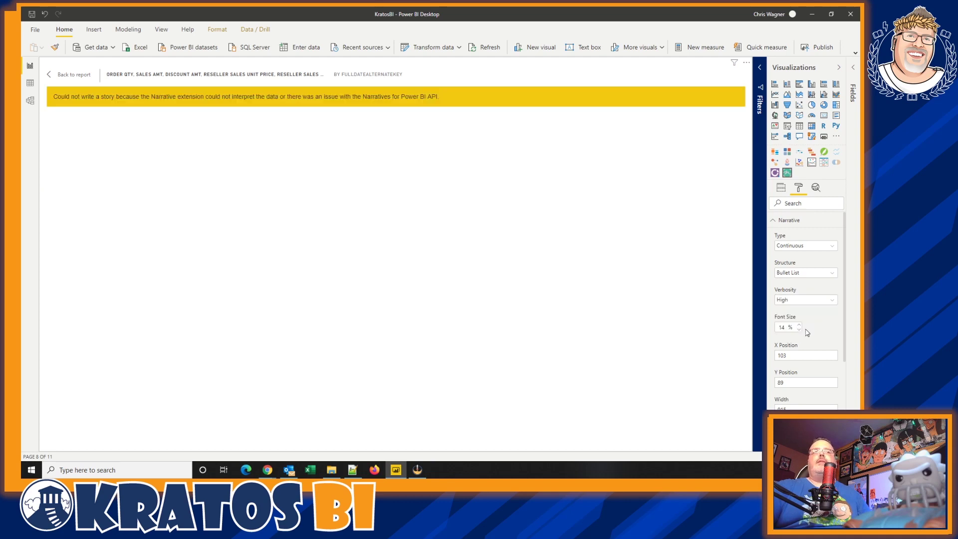
left_click(814, 301)
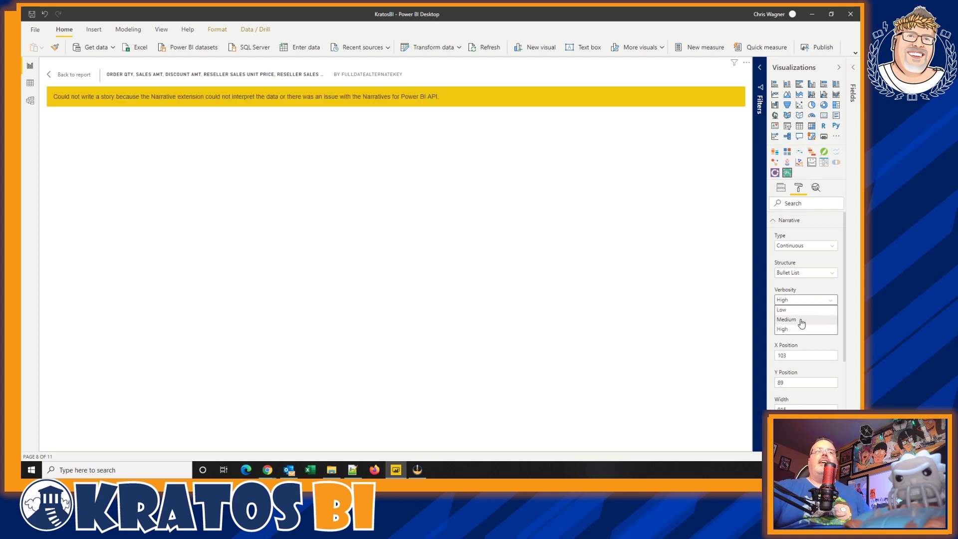
left_click(802, 320)
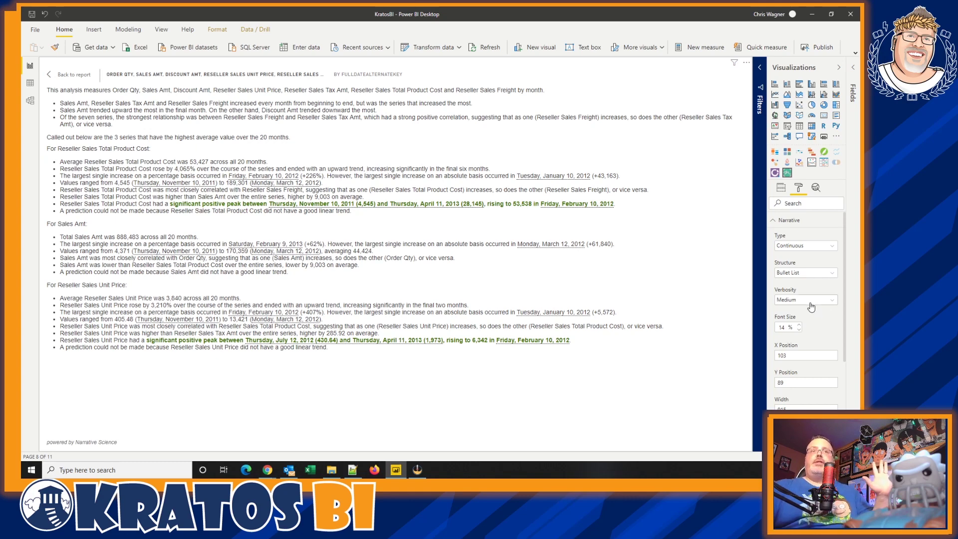
left_click(812, 302)
left_click(811, 310)
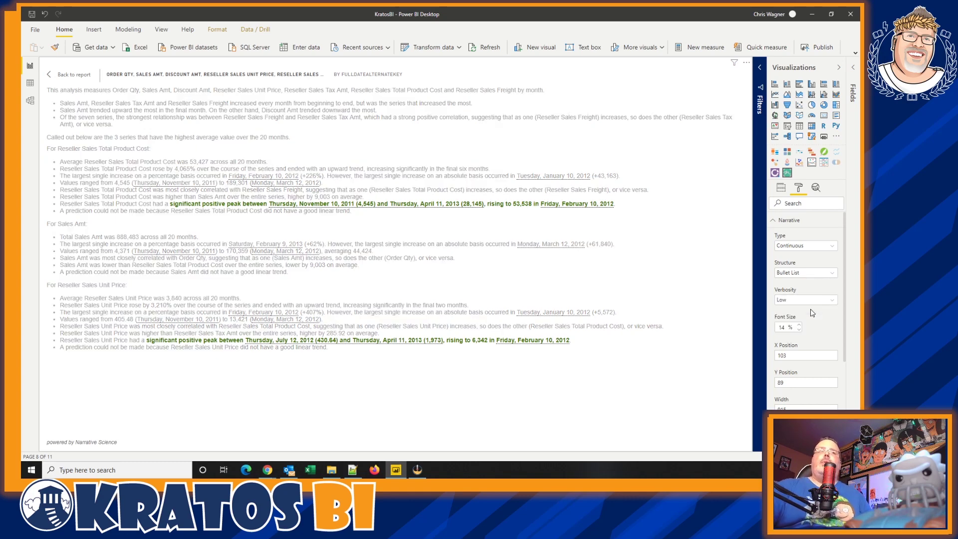
left_click(804, 301)
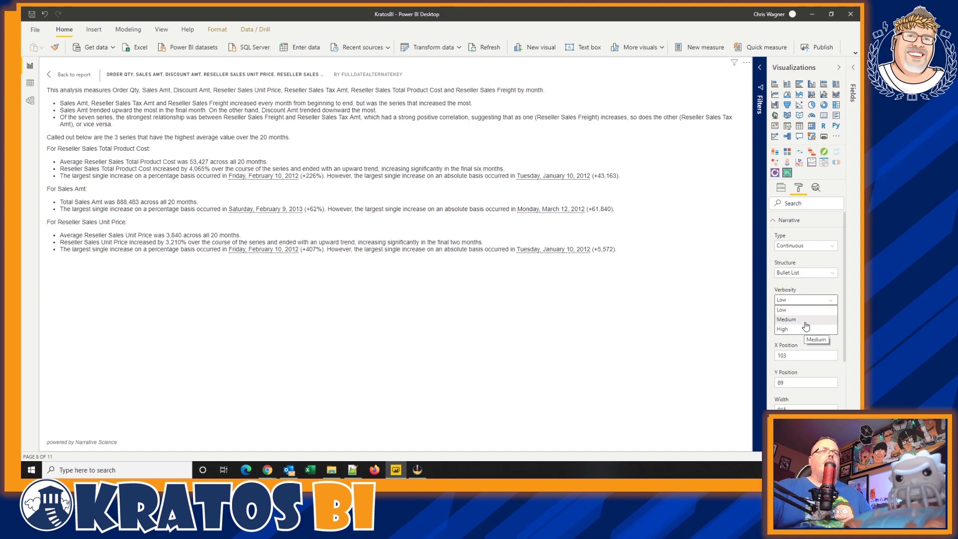
left_click(806, 322)
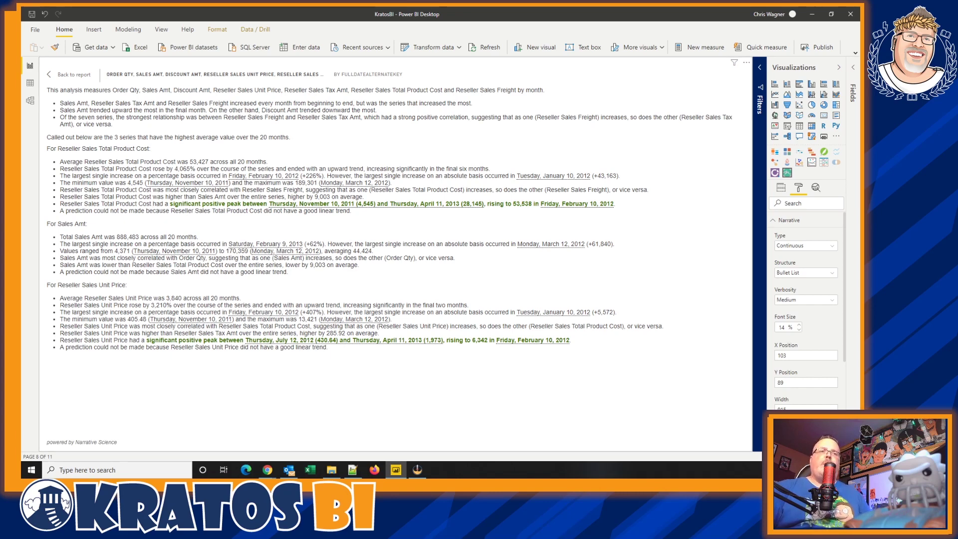
left_click(772, 469)
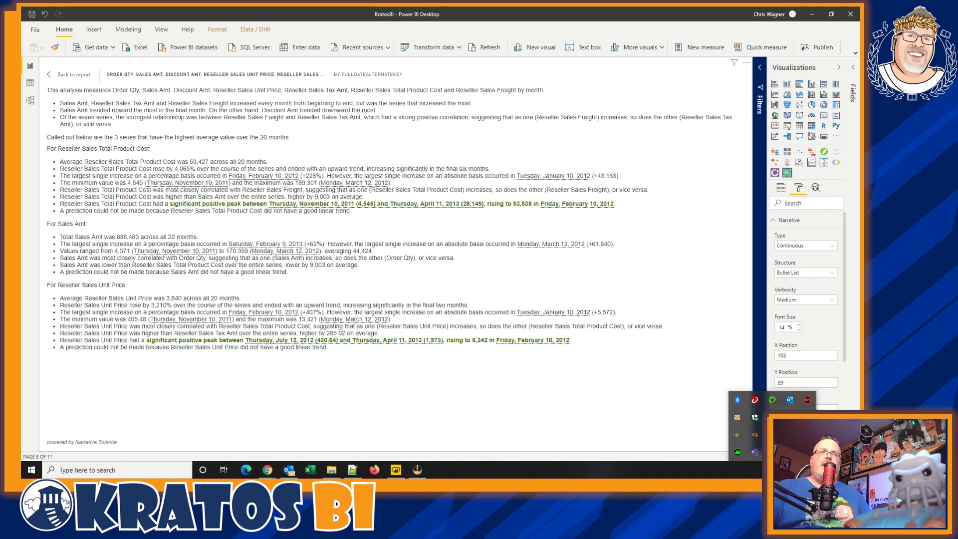
right_click(790, 435)
left_click(819, 415)
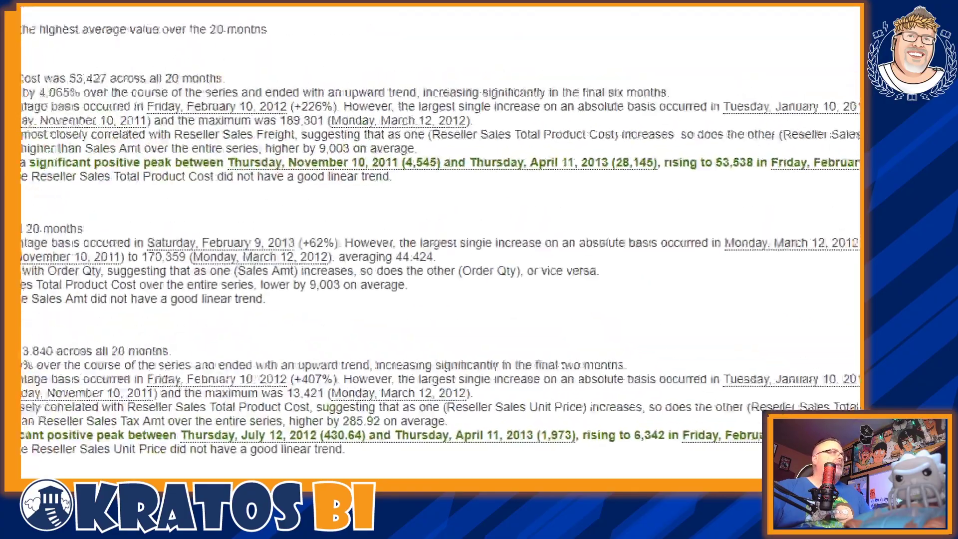
scroll(117, 204, "down", 2)
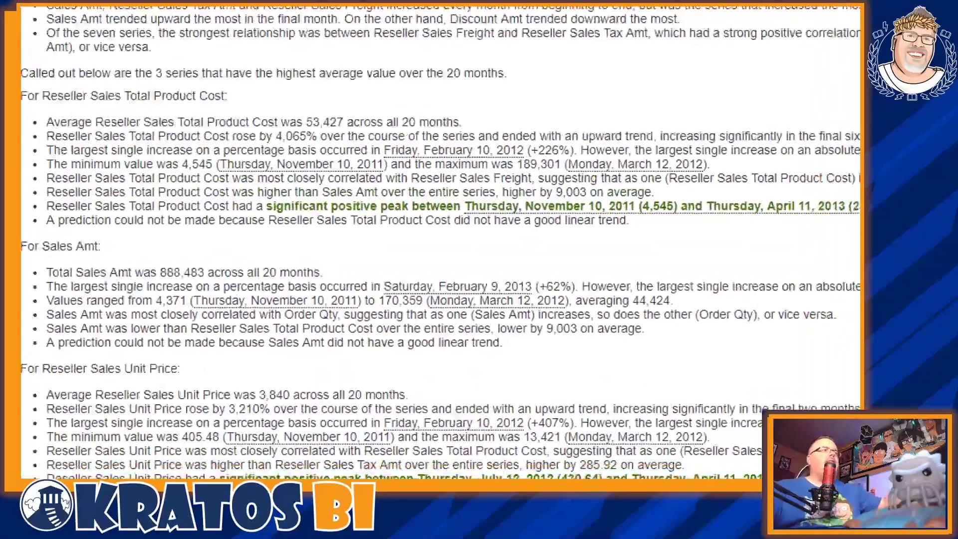
scroll(118, 204, "up", 2)
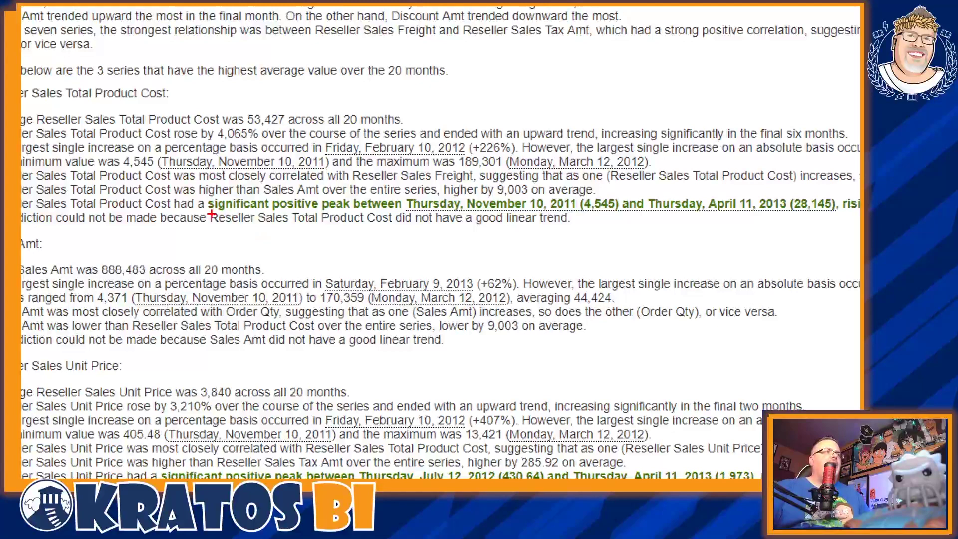
mouse_move(210, 218)
left_mouse_down()
mouse_move(331, 219)
mouse_move(432, 204)
mouse_move(805, 216)
left_mouse_up()
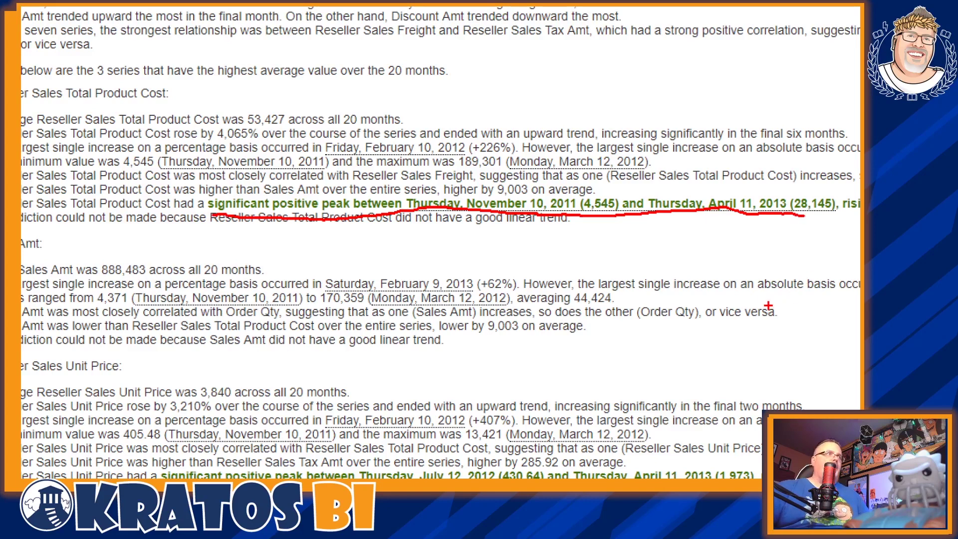
key("Escape")
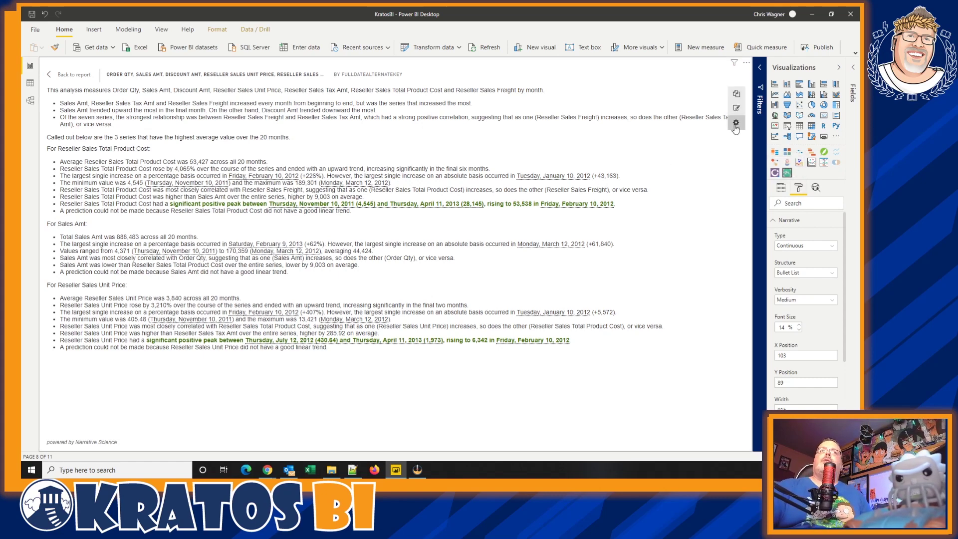
Open the Narrative Science settings; mark larger Order Qty as good and Sales Amt as good money.
left_click(736, 123)
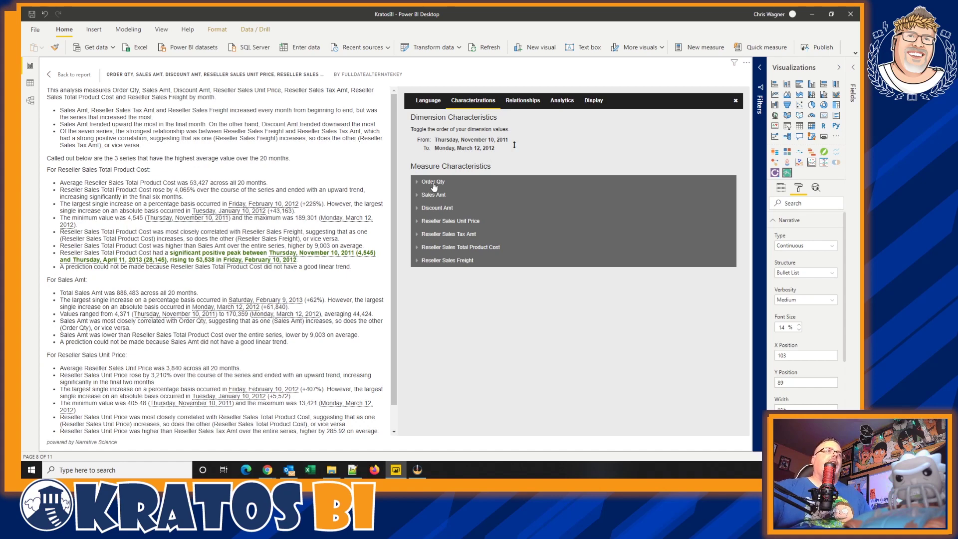
left_click(433, 182)
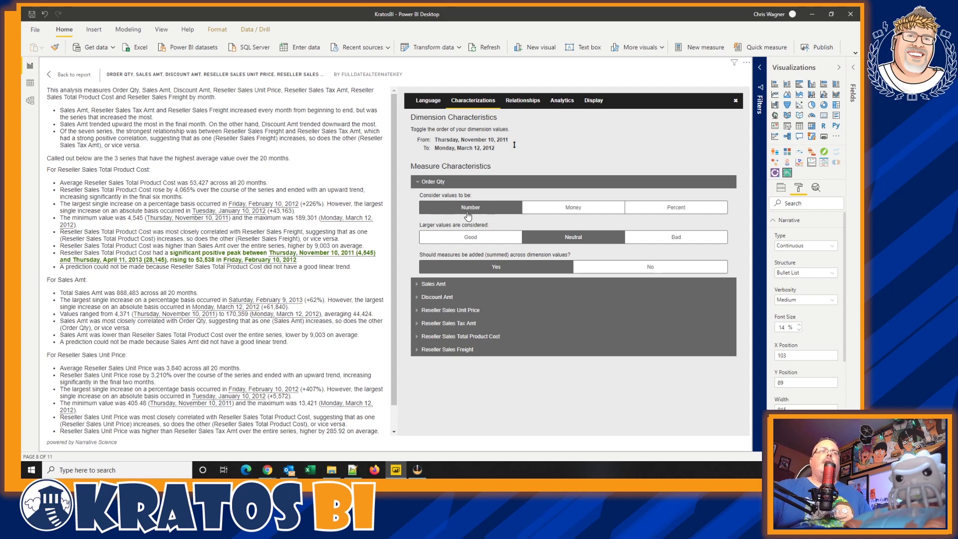
left_click(484, 239)
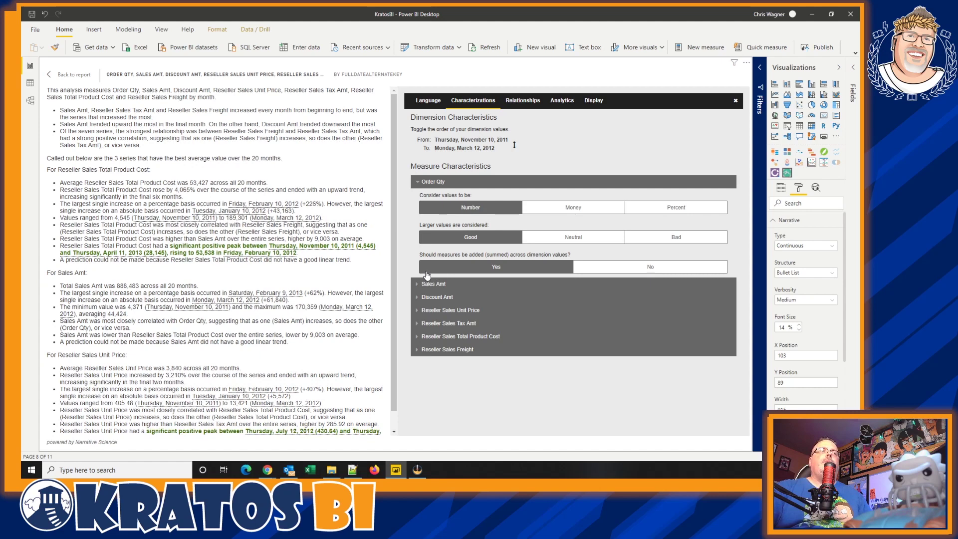
left_click(418, 184)
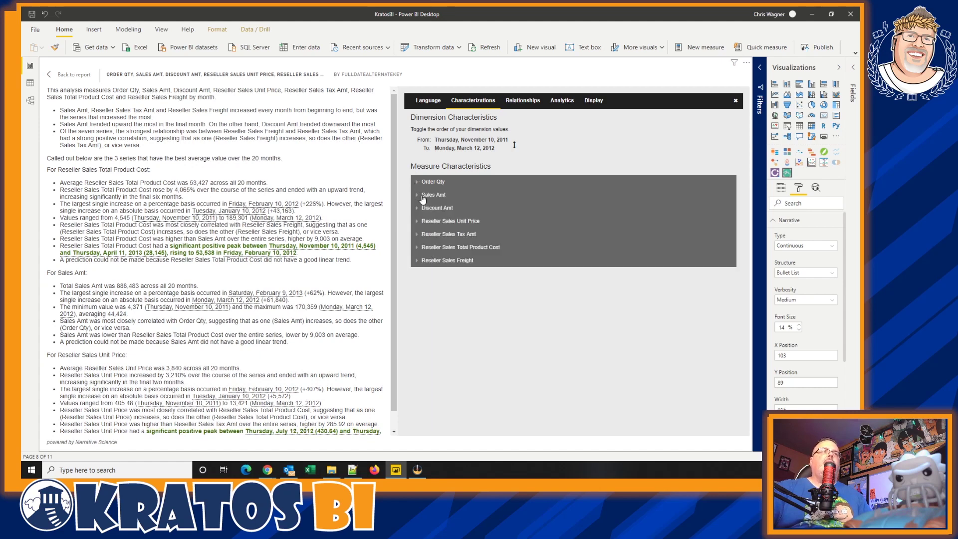
left_click(420, 196)
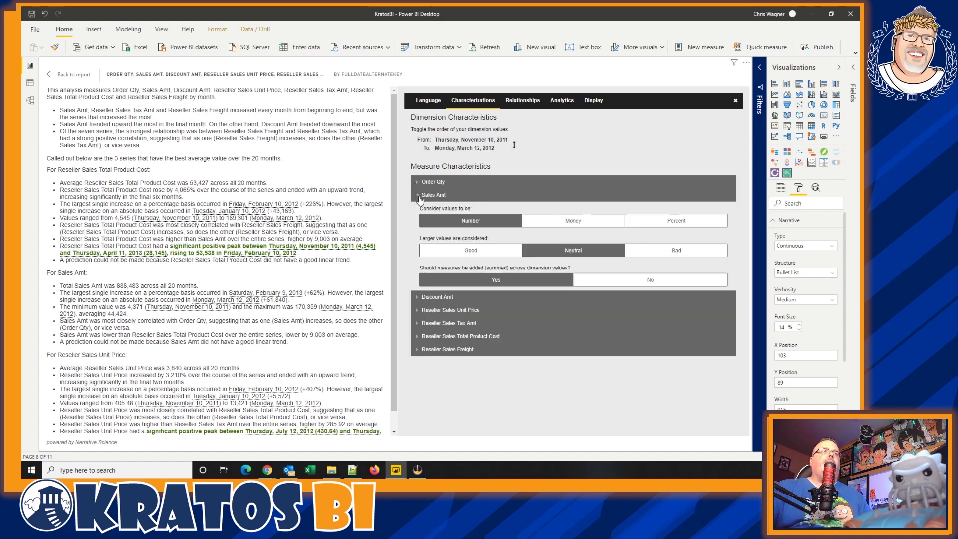
left_click(566, 229)
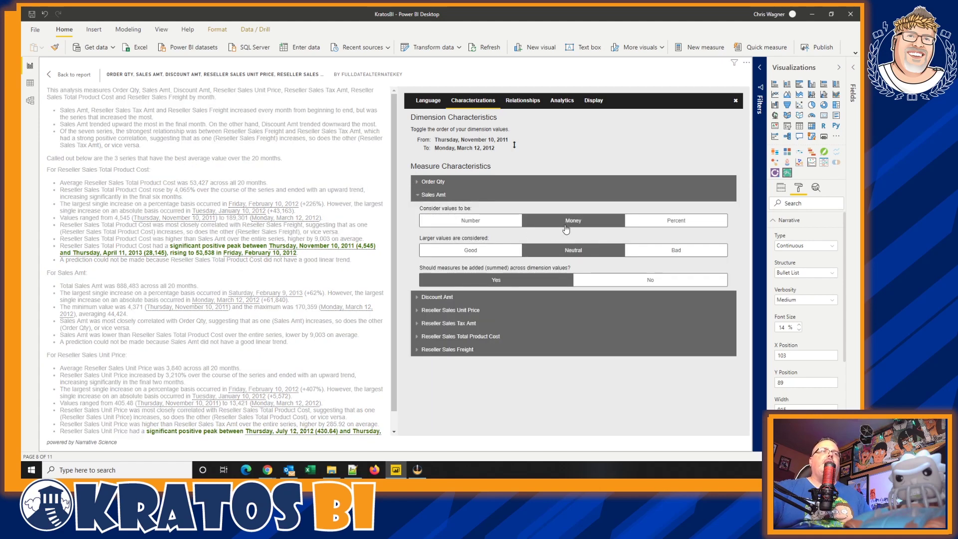
left_click(459, 255)
left_click(423, 195)
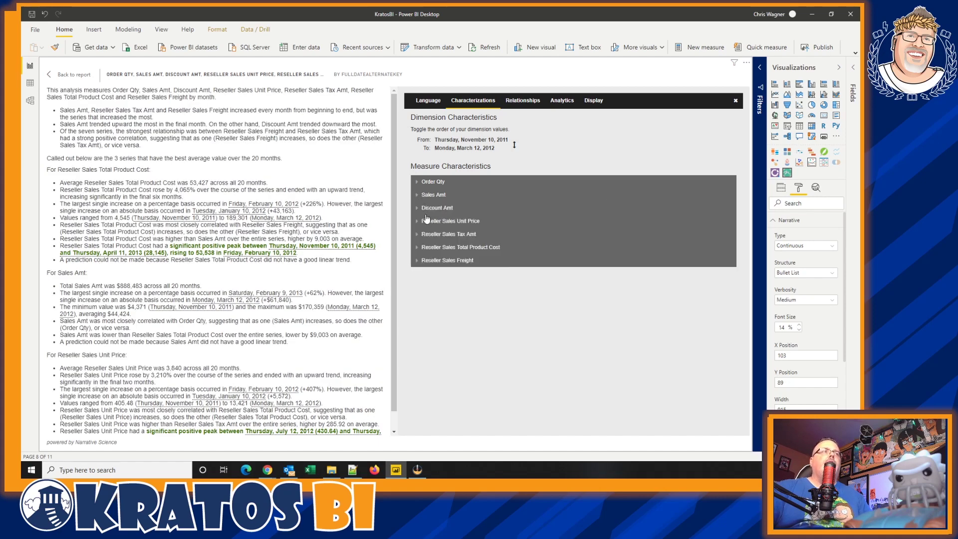
Set Discount Amt to Money with larger values marked Bad.
left_click(427, 210)
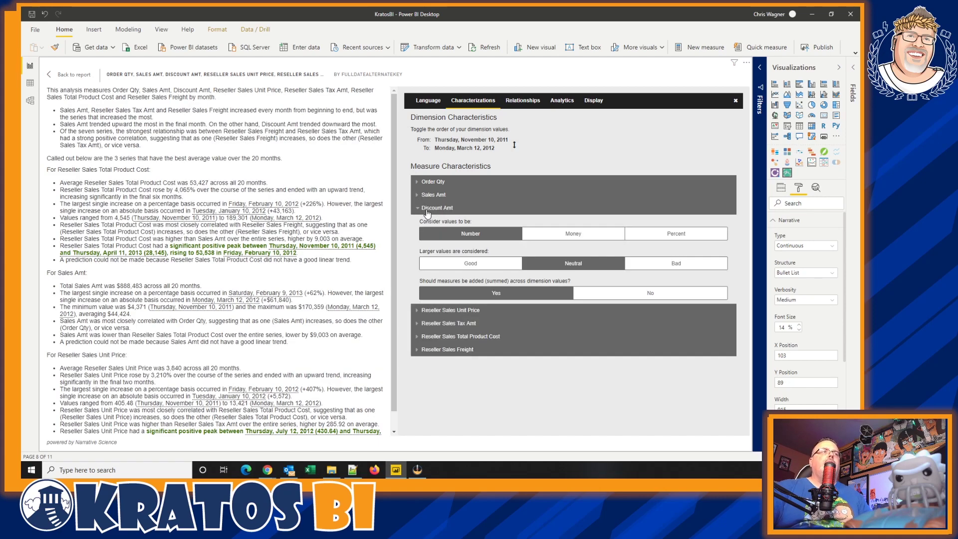
left_click(552, 236)
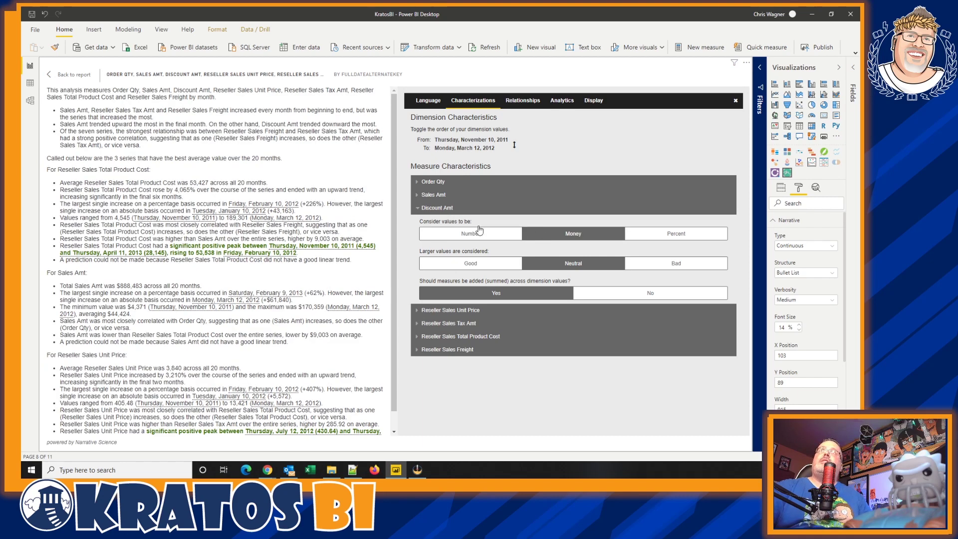
left_click(672, 270)
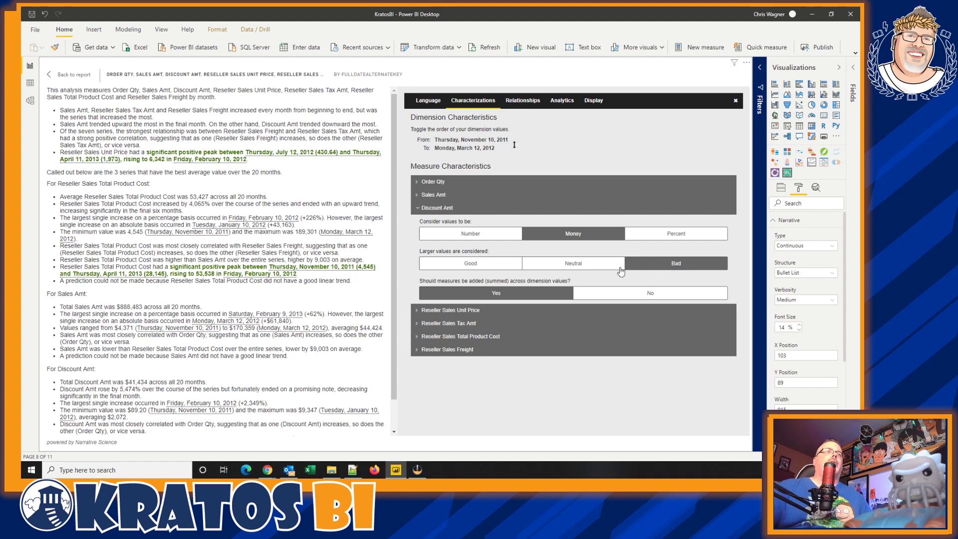
left_click(449, 218)
Set Reseller Sales Unit Price to Money, then bring up the Language settings.
left_click(447, 222)
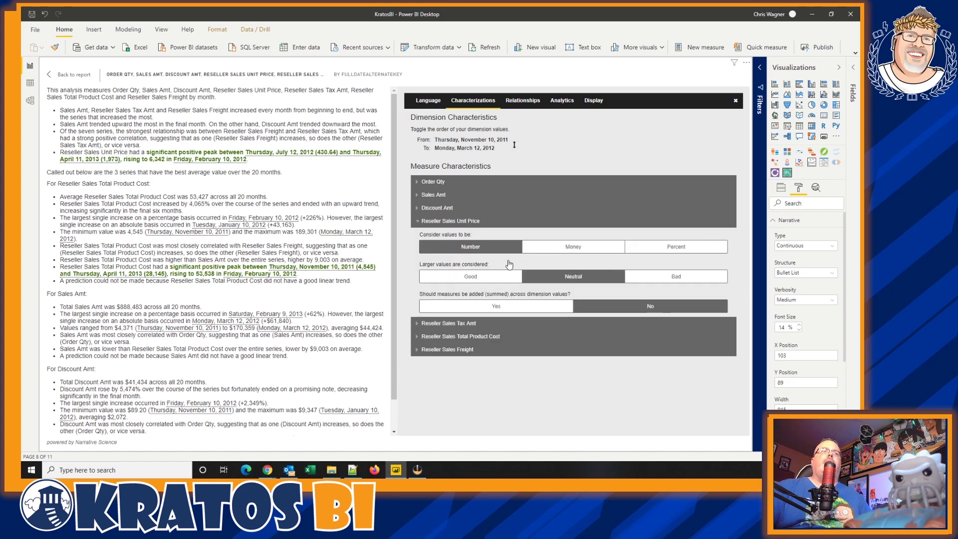
left_click(540, 252)
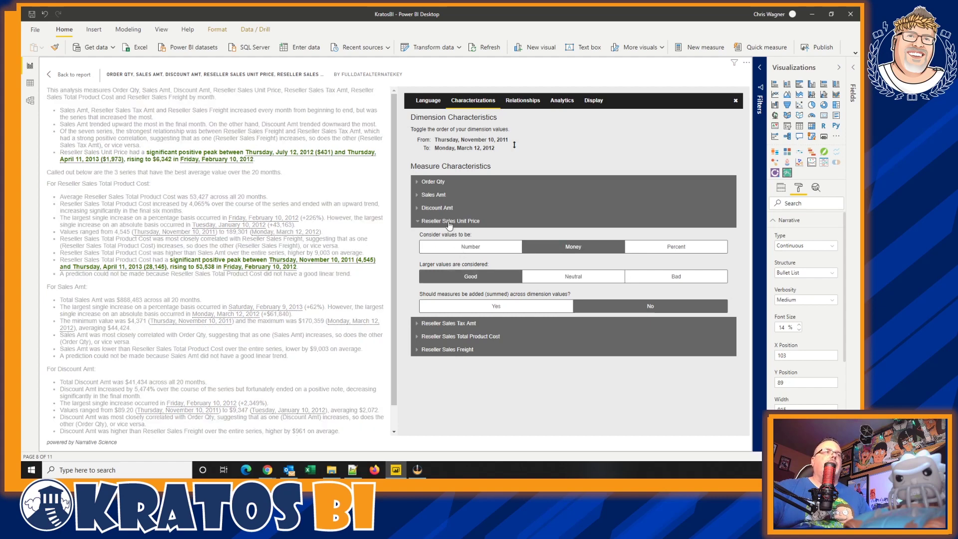
left_click(449, 223)
left_click(454, 236)
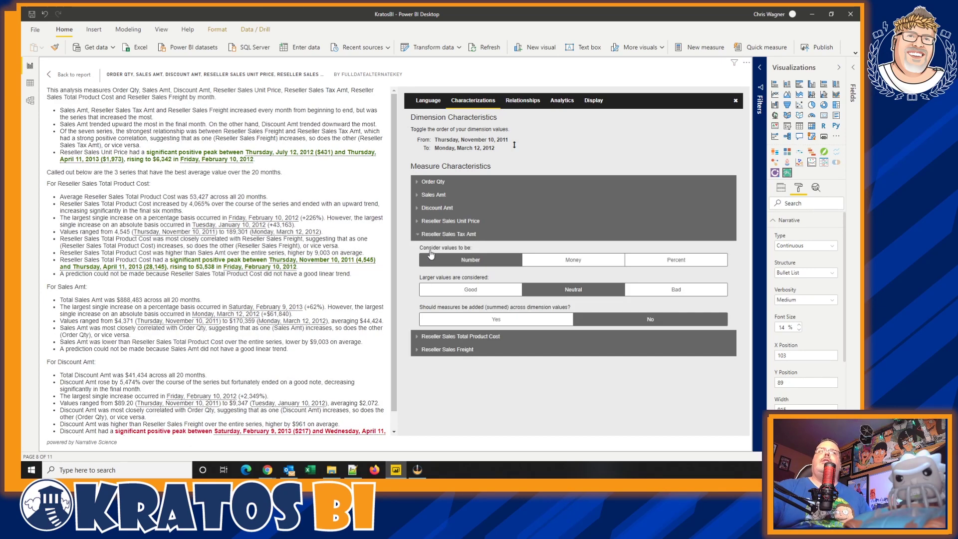
left_click(429, 101)
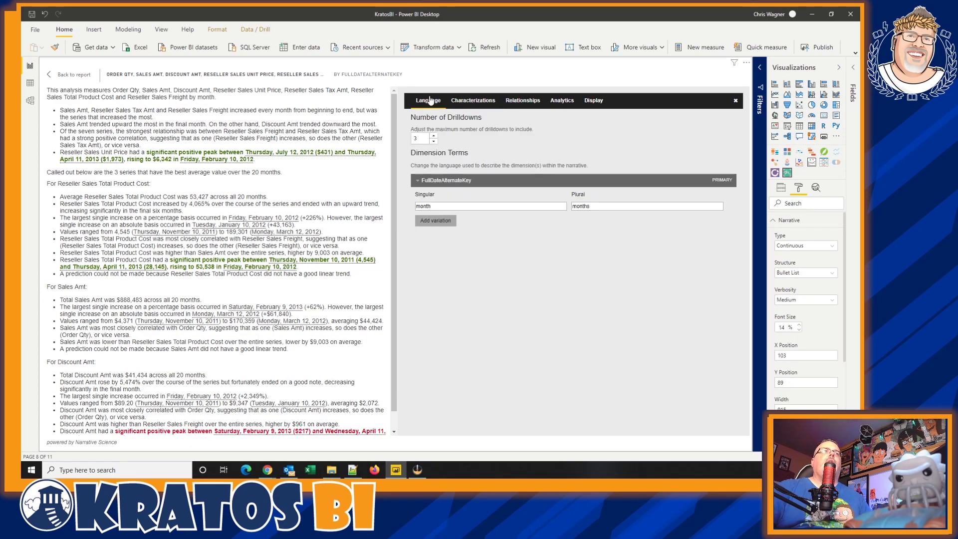
Try higher maximum drilldown values, then bring the number of drilldowns back to 3.
left_click(434, 136)
left_click(434, 136)
left_click(434, 136)
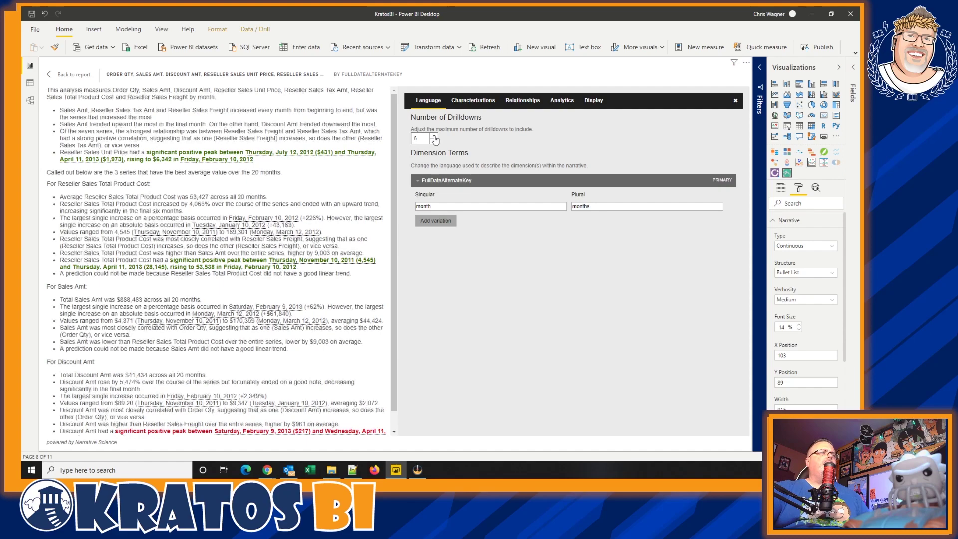
left_click(433, 136)
left_click(434, 136)
left_click(434, 137)
left_click(434, 142)
left_click(433, 141)
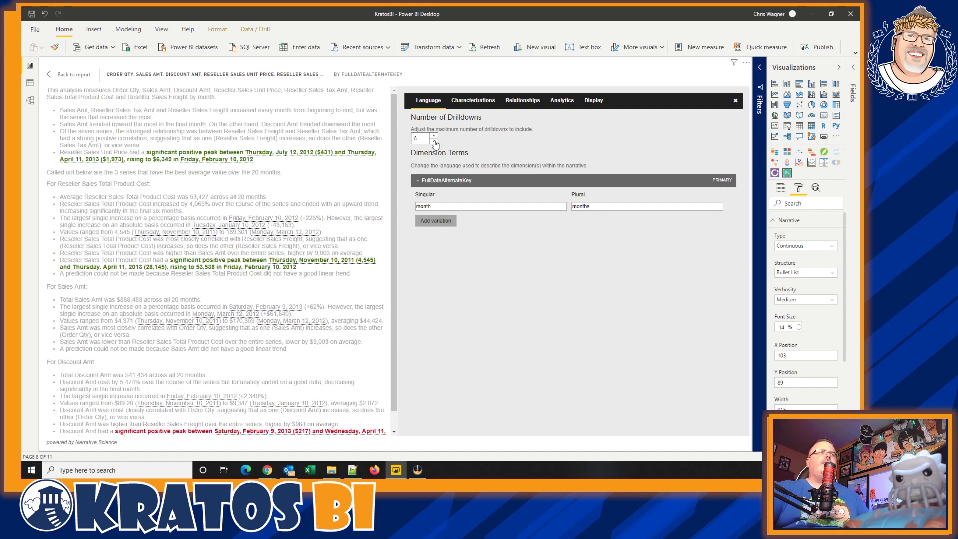
left_click(433, 141)
left_click(434, 141)
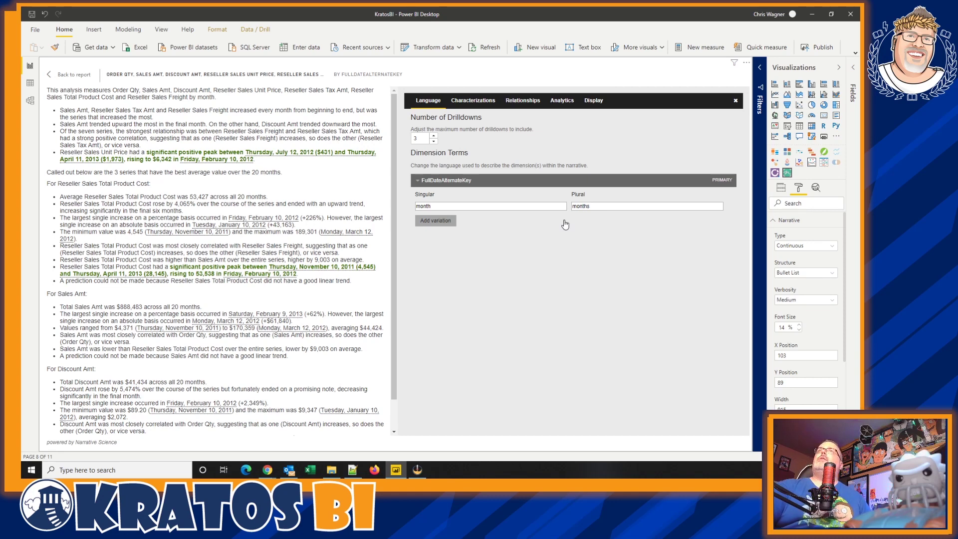
View the Relationships tab, then review the Analytics tab's Segments and Trendline settings, all analytics on.
left_click(518, 105)
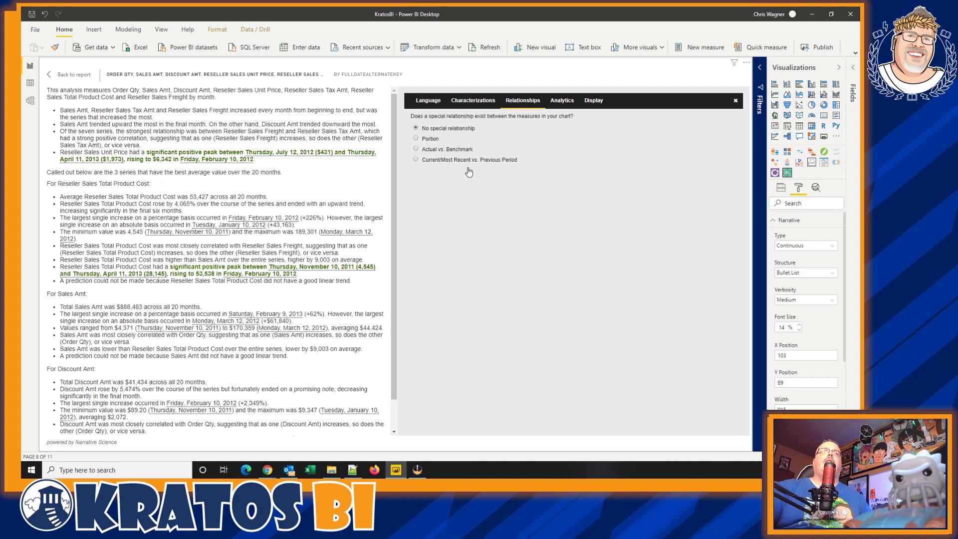
left_click(568, 102)
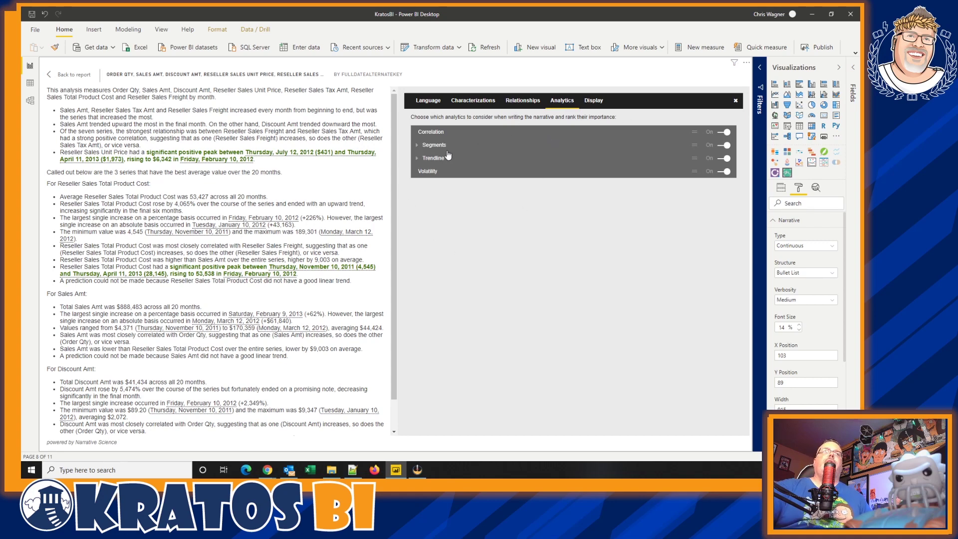
left_click(417, 146)
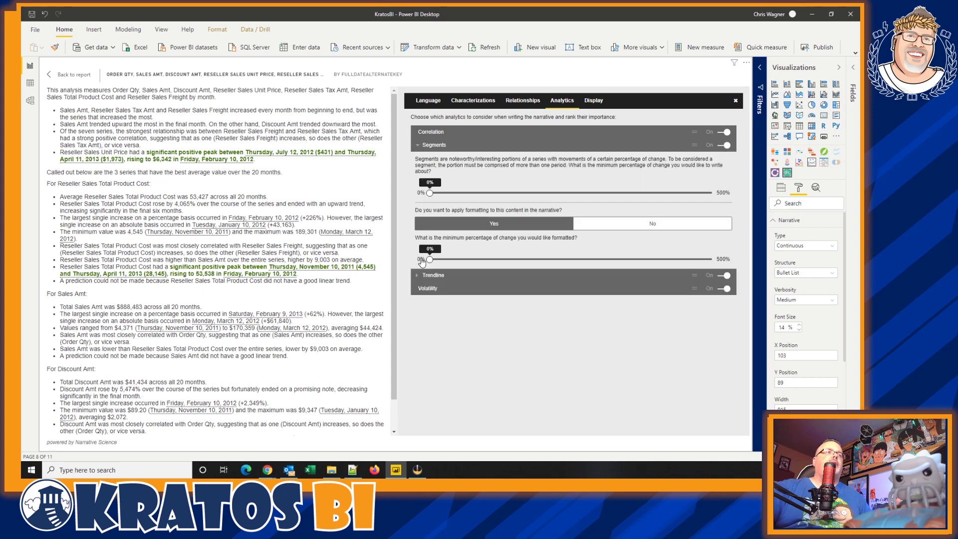
left_click(419, 278)
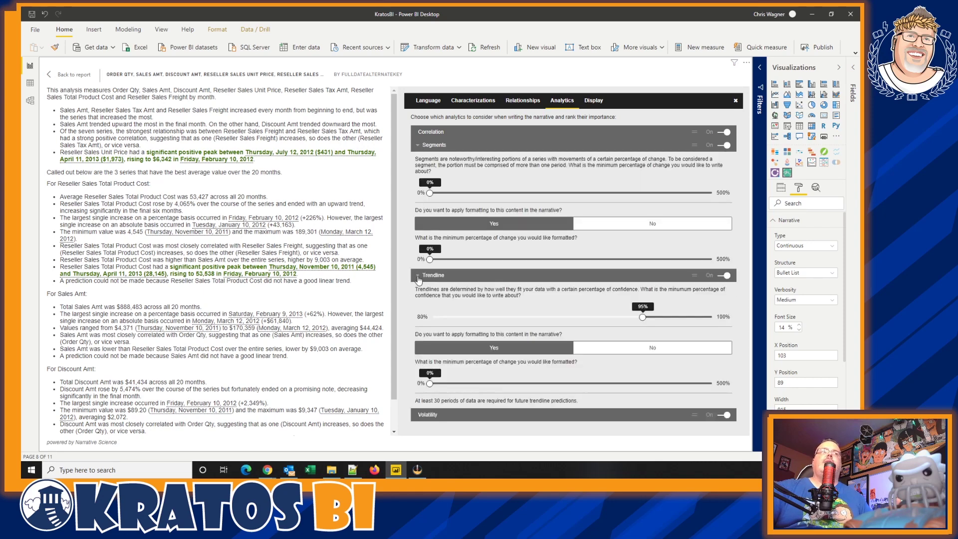
left_click(434, 149)
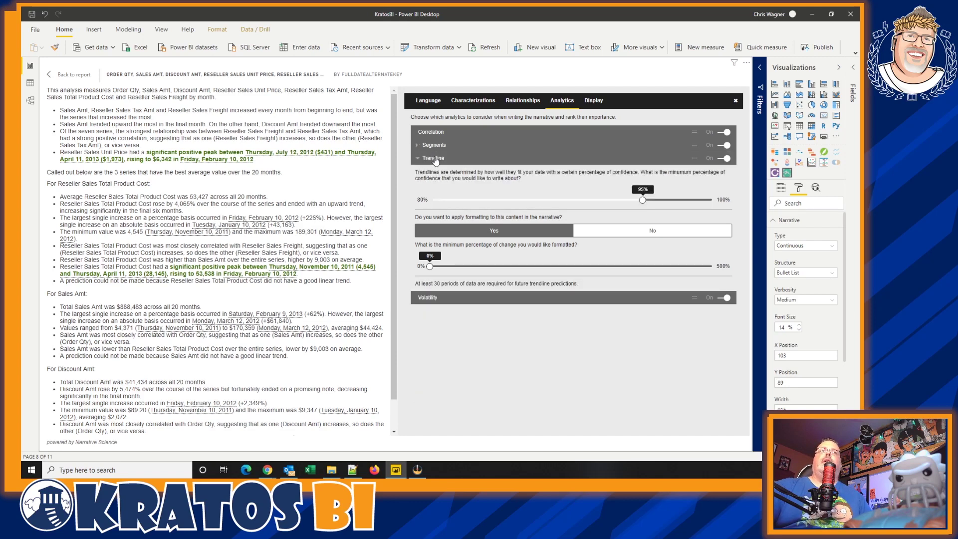
left_click(434, 158)
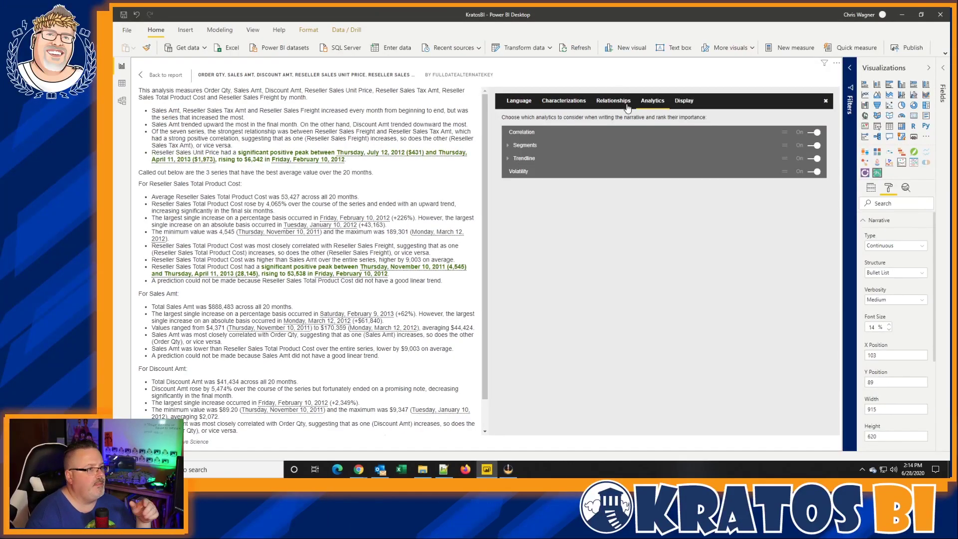
In the narrative's Display formatting, change the Bad Changes colour from red to purple.
left_click(685, 103)
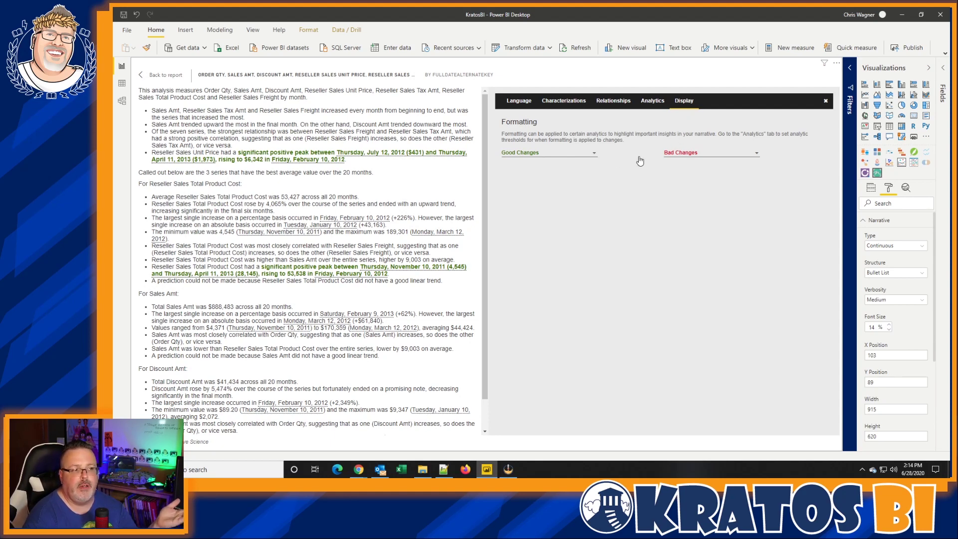
left_click(595, 154)
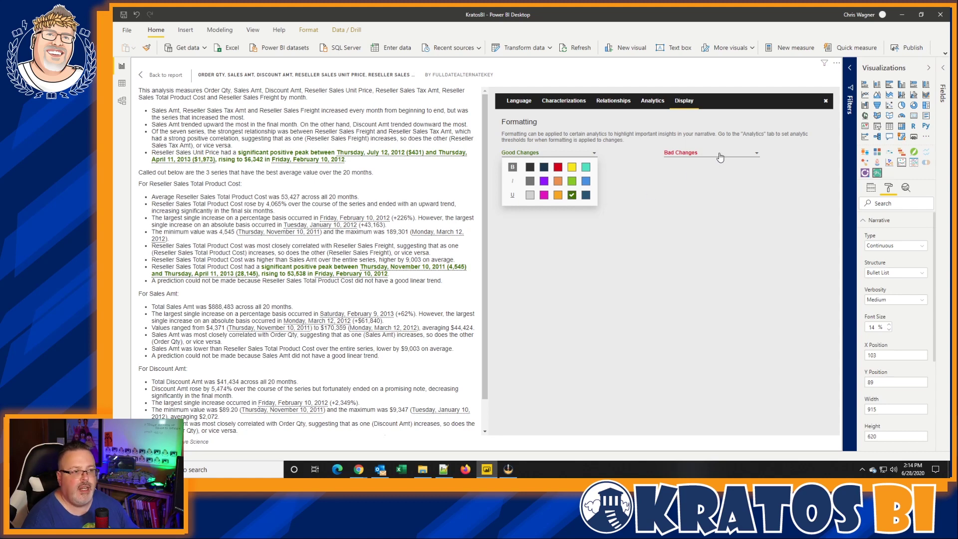
left_click(756, 155)
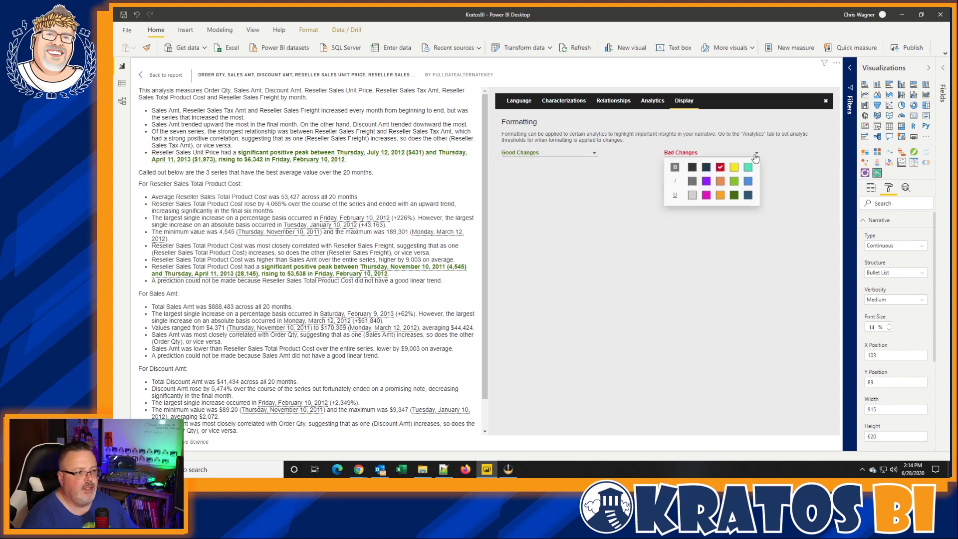
left_click(707, 182)
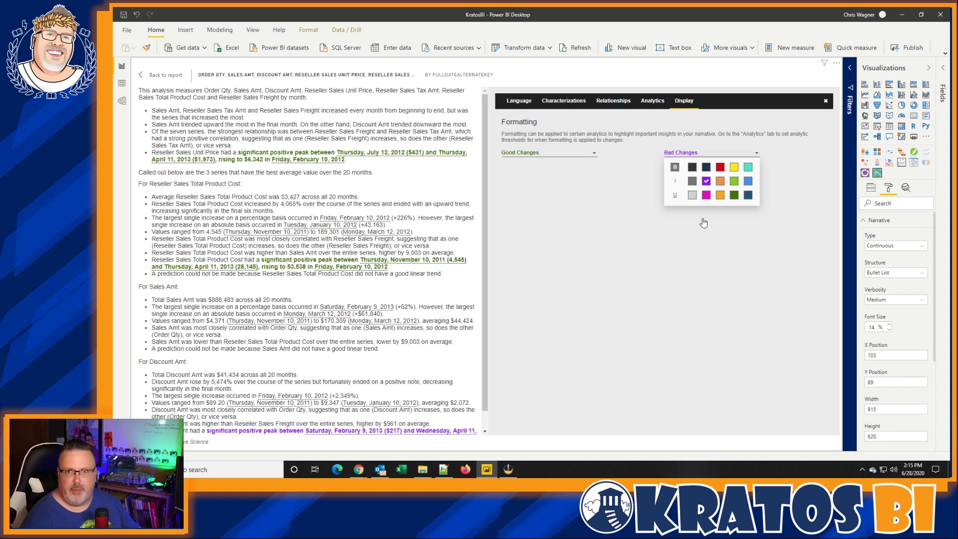
Back on the Narratives report page, cross-filter by Road Bikes, Mountain Bikes and United States.
left_click(826, 101)
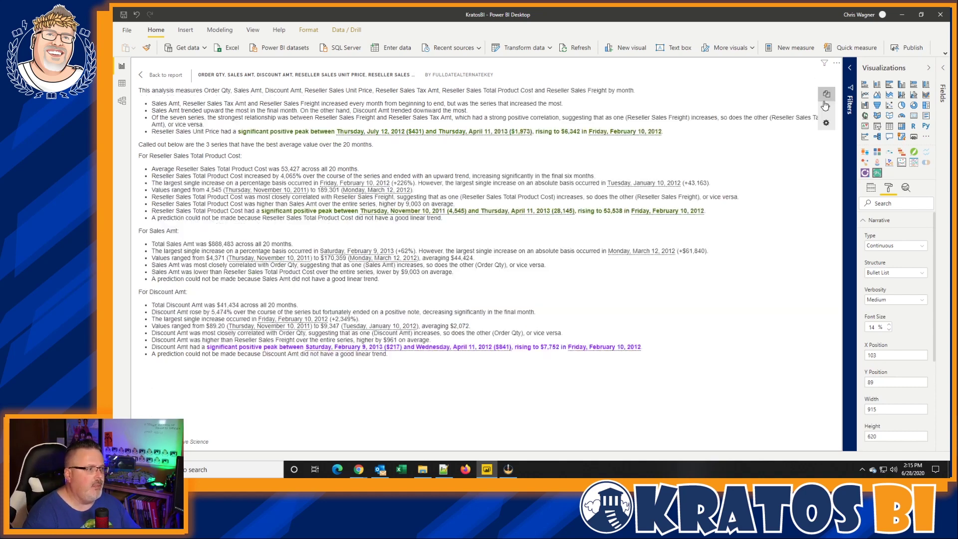
left_click(162, 74)
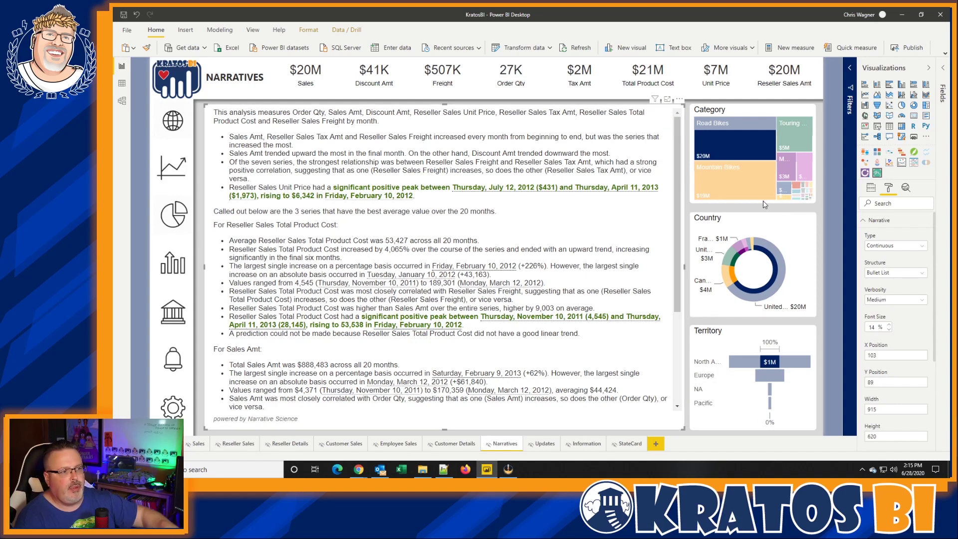
left_click(775, 263)
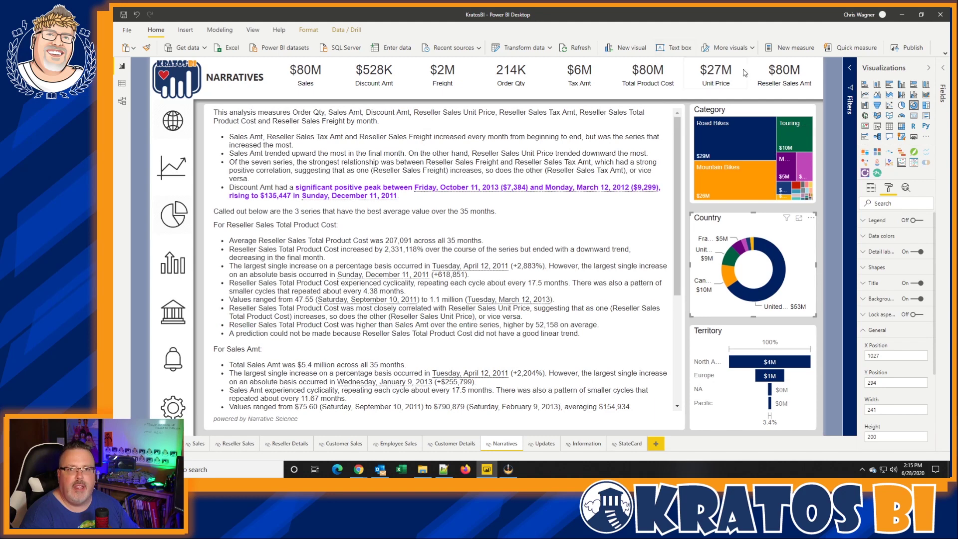
left_click(753, 132)
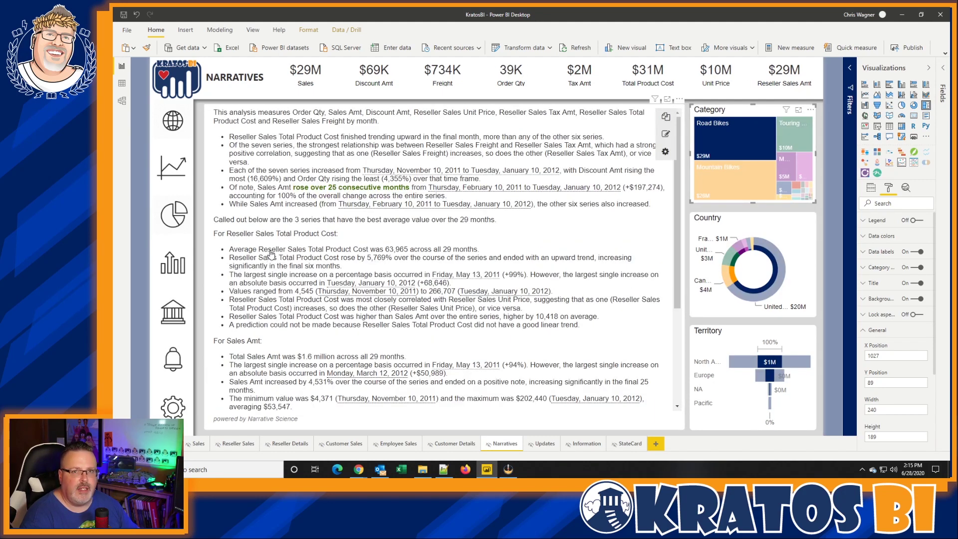
left_click(748, 176)
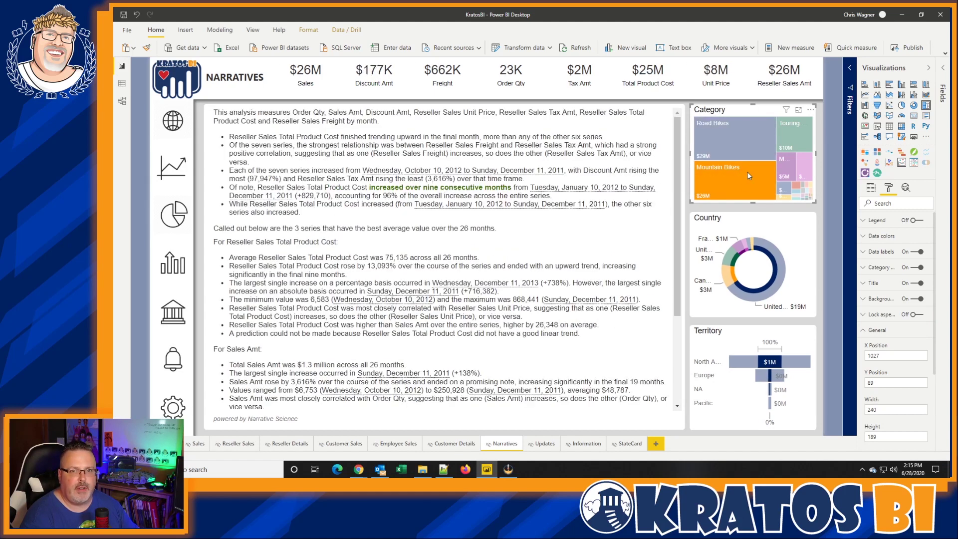
left_click(762, 251)
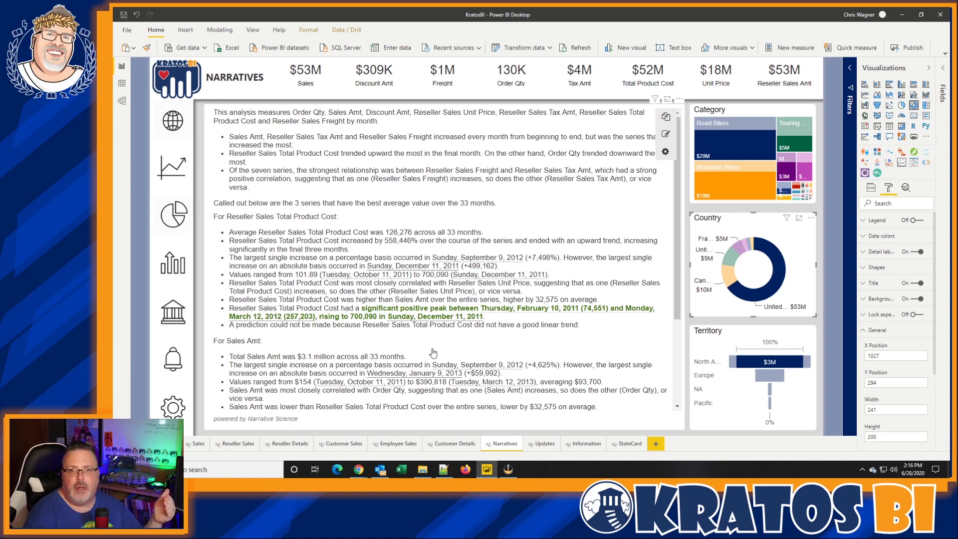
Visit the Reseller Details page, then return to the unfiltered Narratives page.
left_click(286, 444)
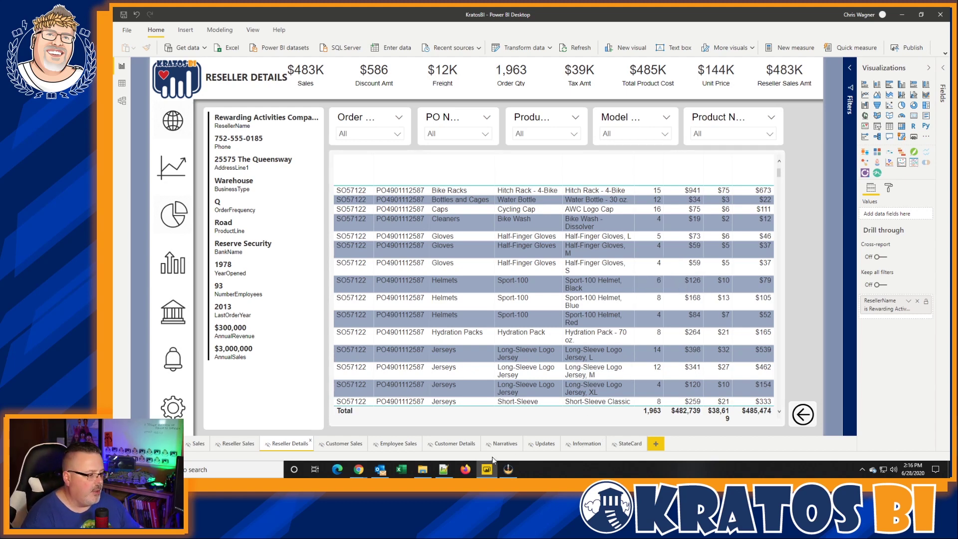
left_click(504, 444)
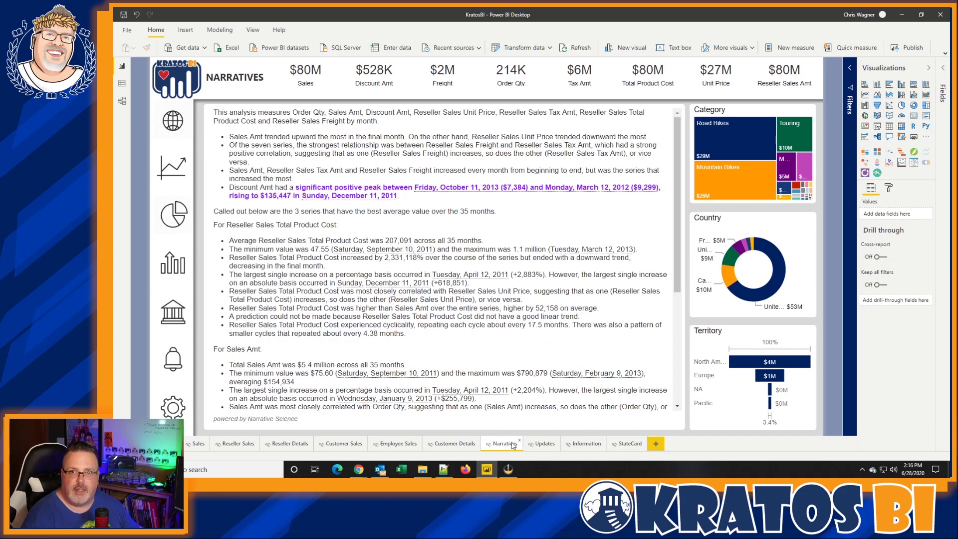
mouse_move(503, 430)
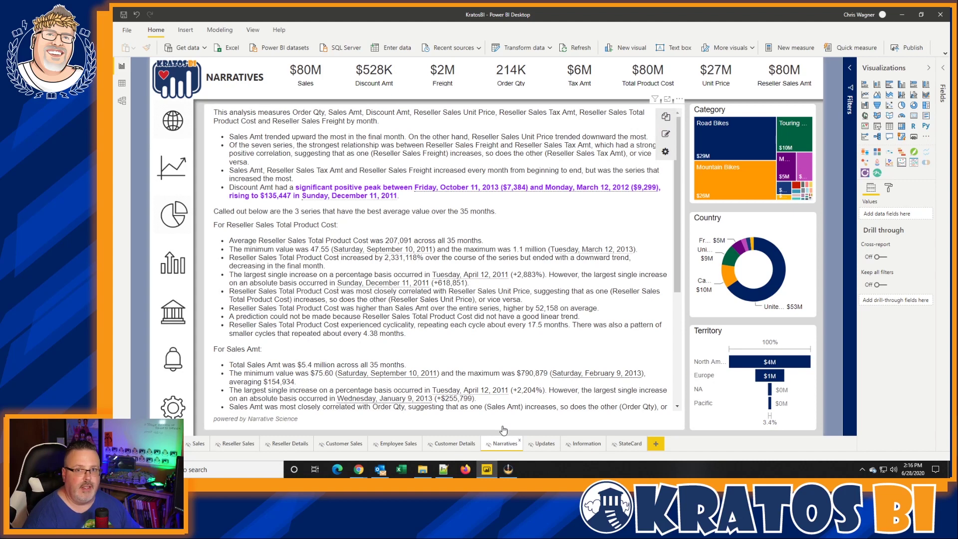